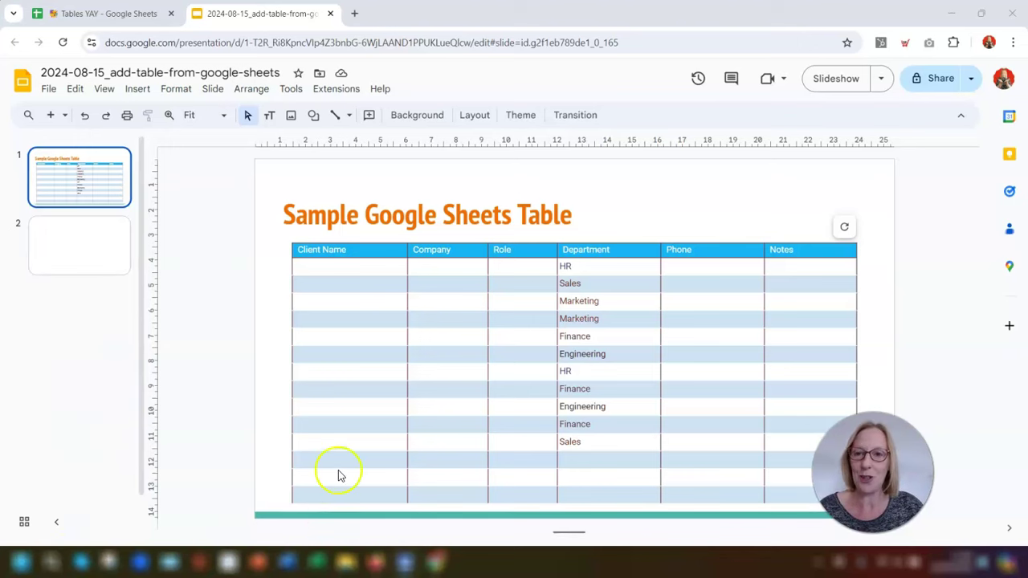
Step: Copy cells A1:G15 of the Content_tracker1 table from the Tables YAY embed sheet
left_click(109, 15)
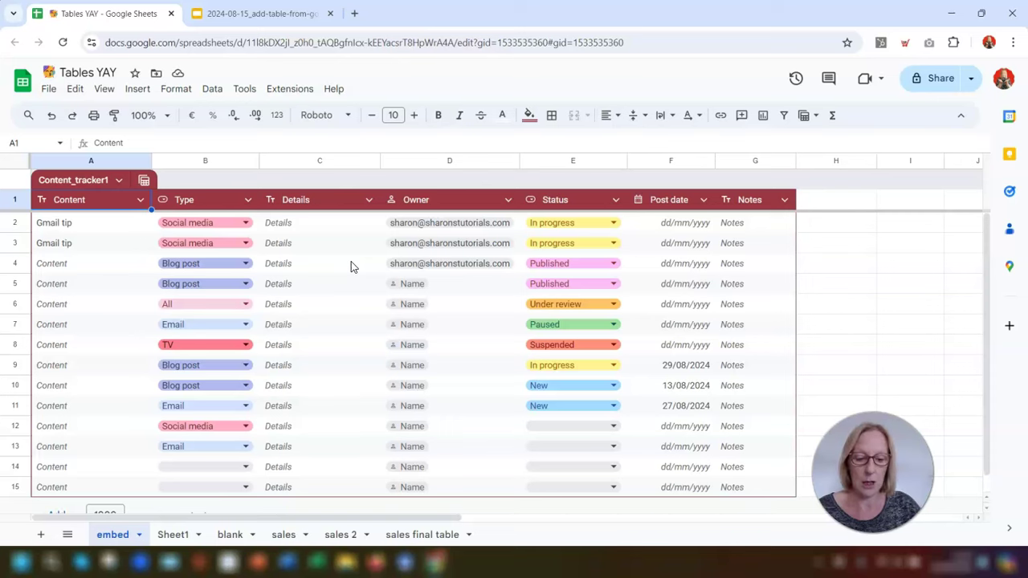
key("shift+Down")
key("shift+Down")
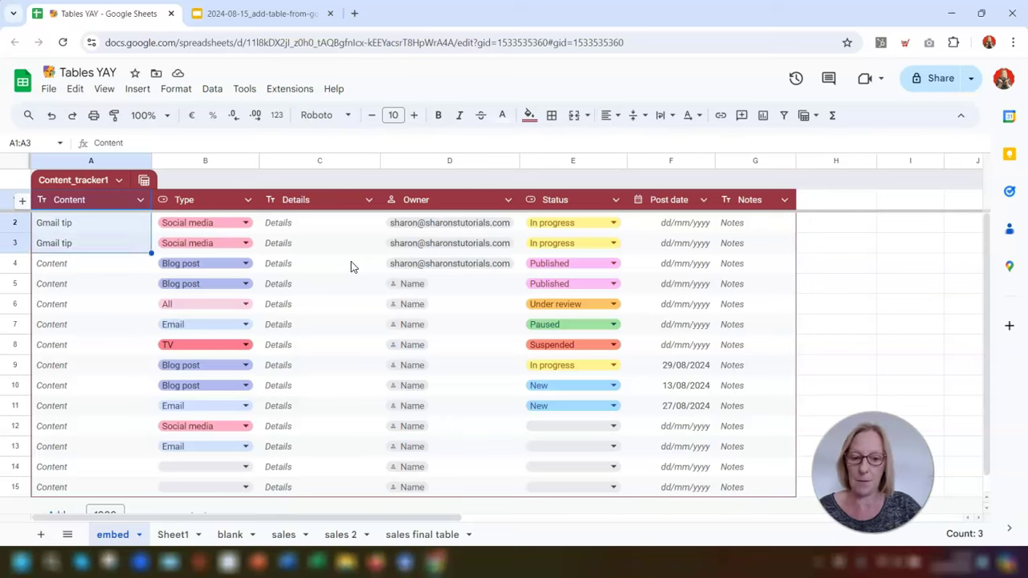
key("ctrl+shift+Down")
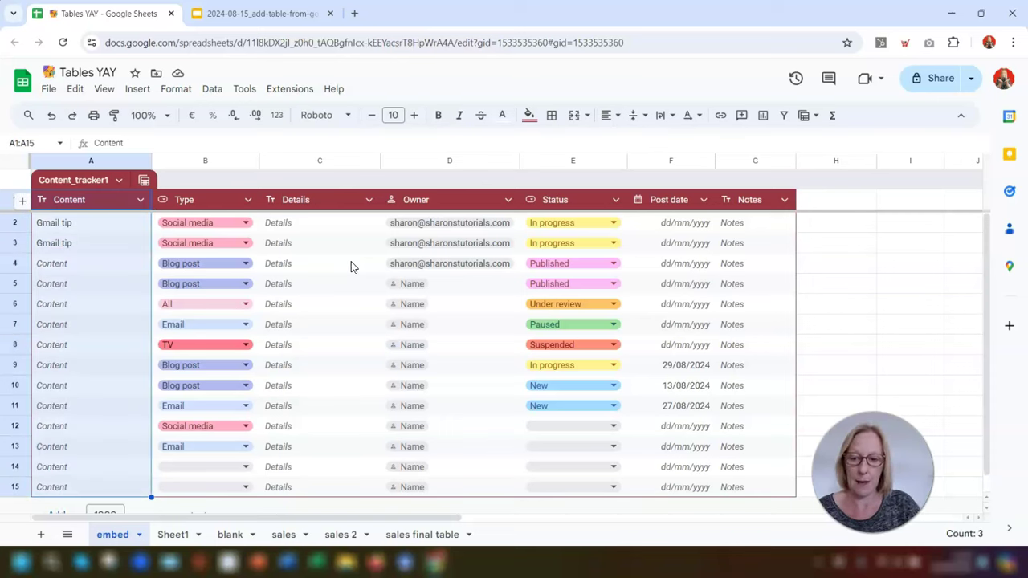
key("ctrl+shift+Right")
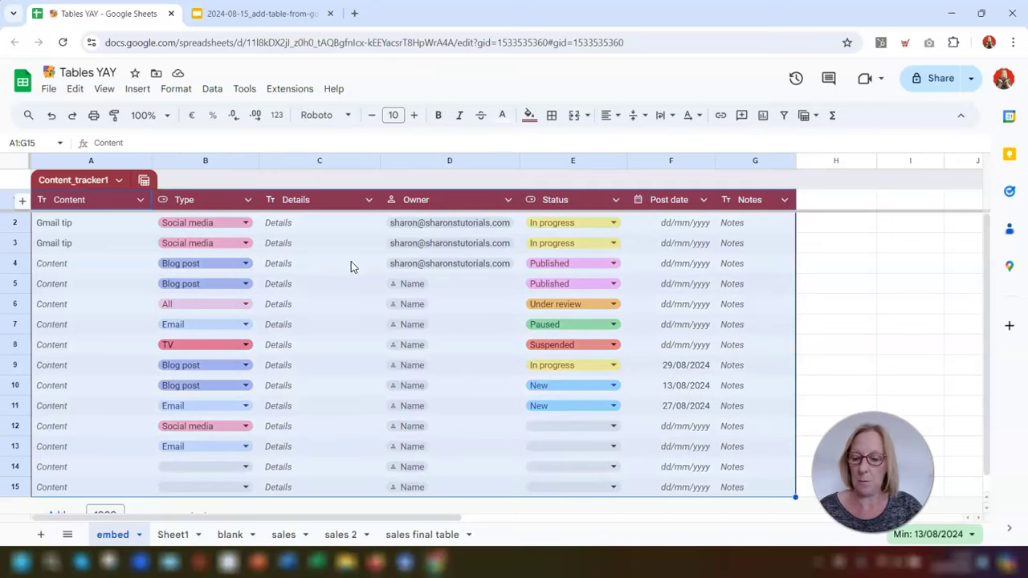
key("ctrl+c")
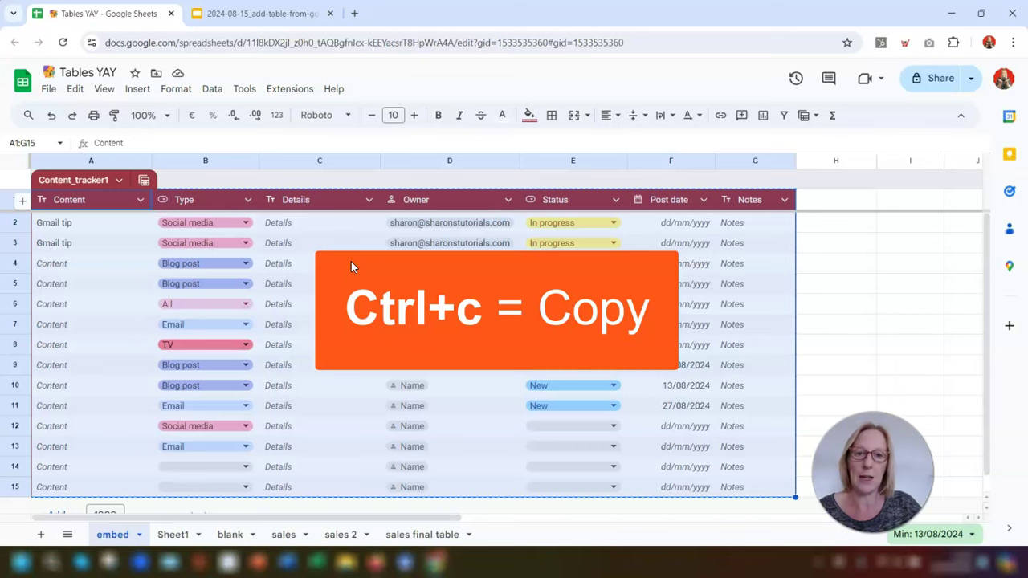
Step: Paste the copied table onto blank slide 2 of the presentation
left_click(259, 14)
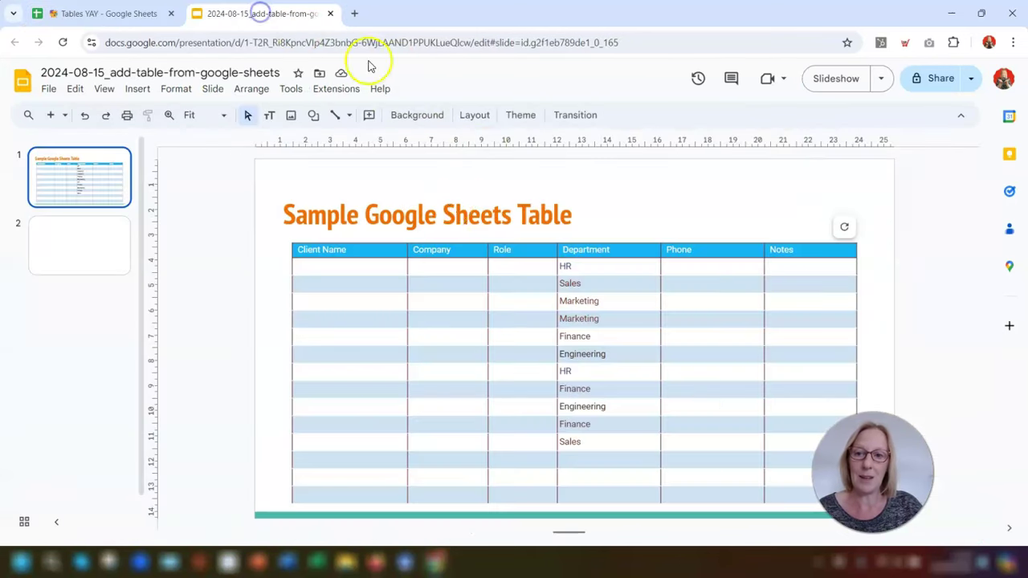
left_click(69, 258)
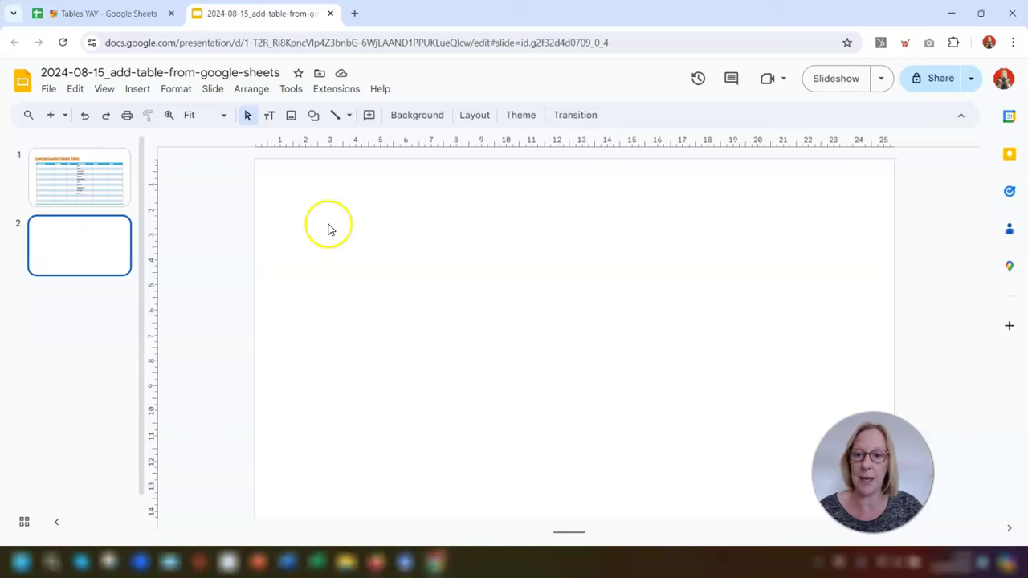
left_click(340, 224)
key("ctrl+v")
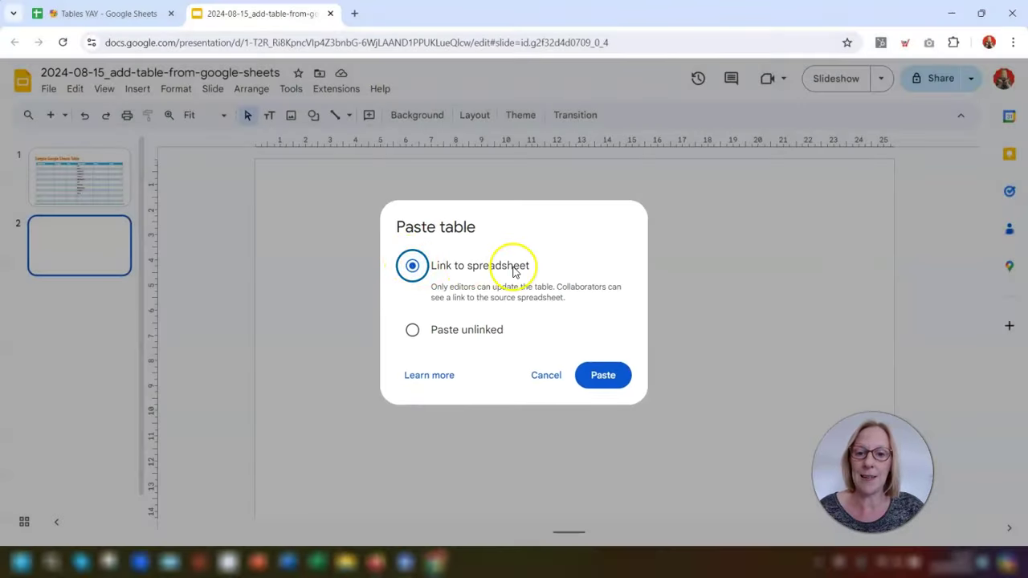
Step: Paste the table linked to the spreadsheet, shrink it, and move it down and right
left_click(603, 376)
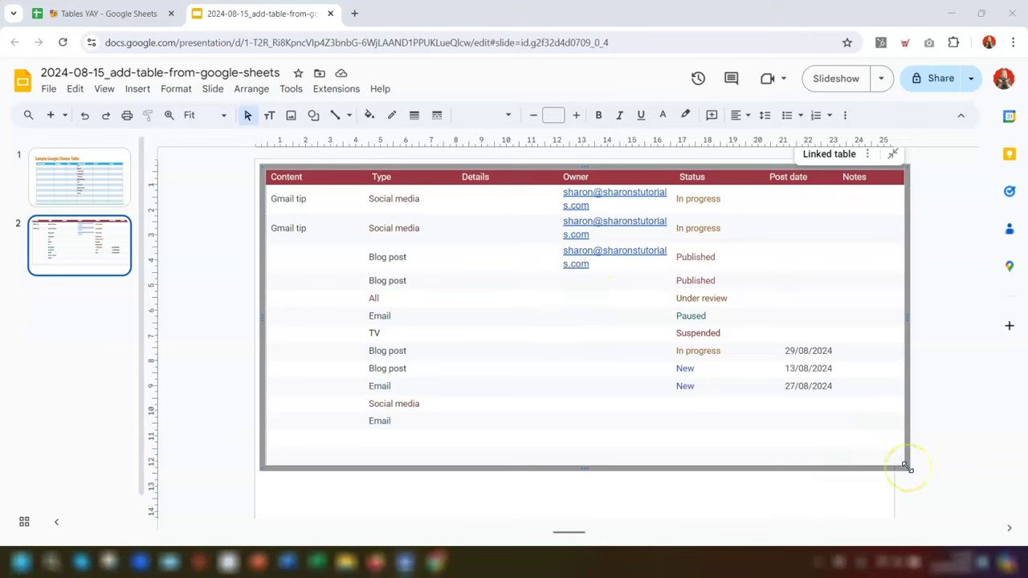
left_click_drag(906, 467, 833, 429)
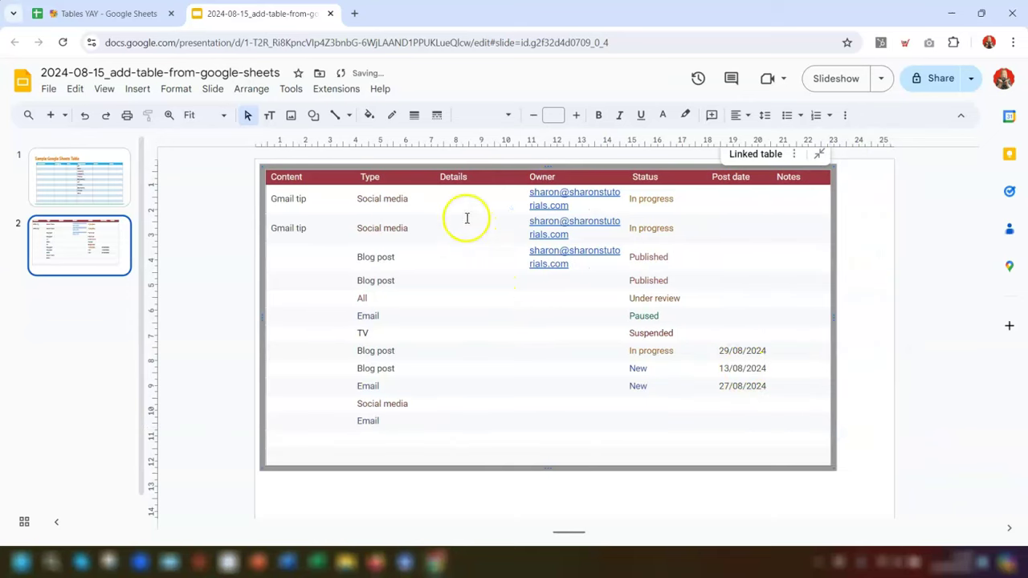
left_click_drag(487, 170, 515, 191)
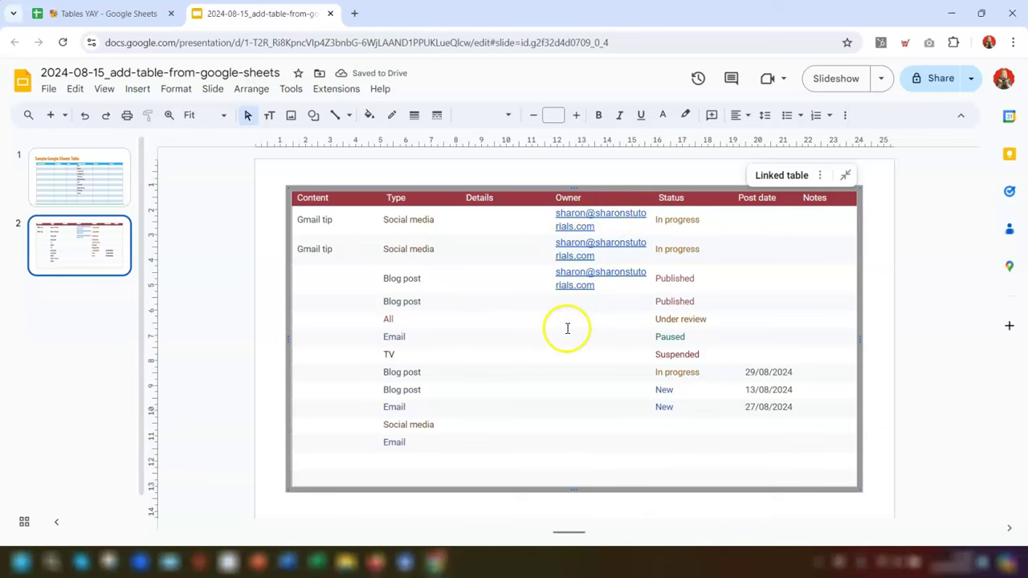
left_click(522, 218)
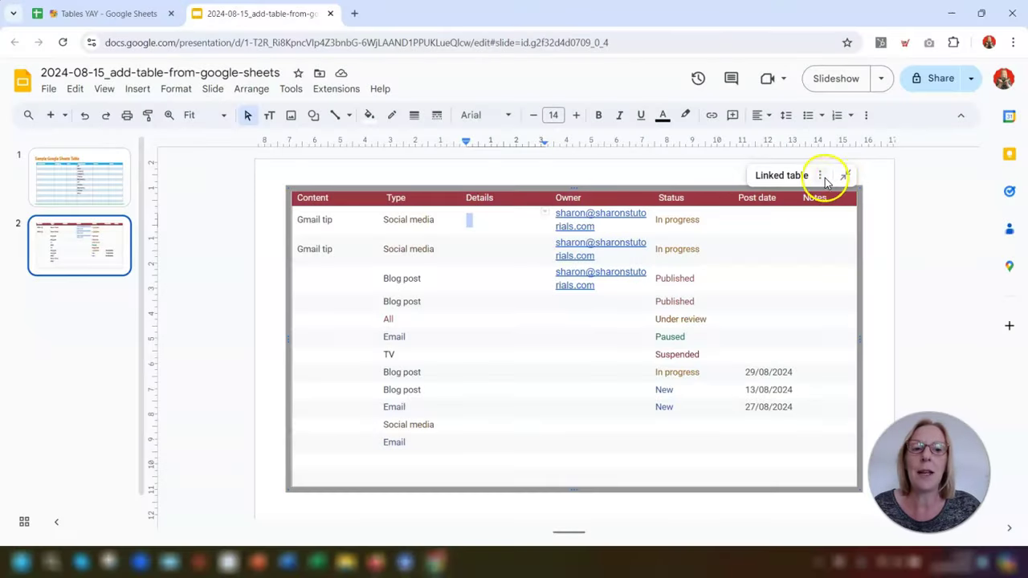
left_click(820, 175)
left_click(821, 176)
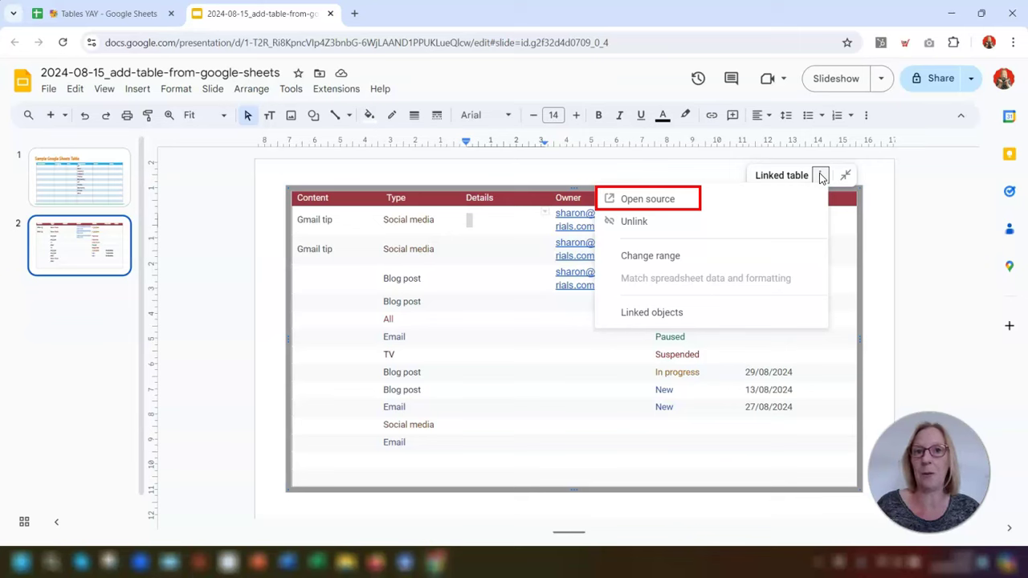
left_click(654, 259)
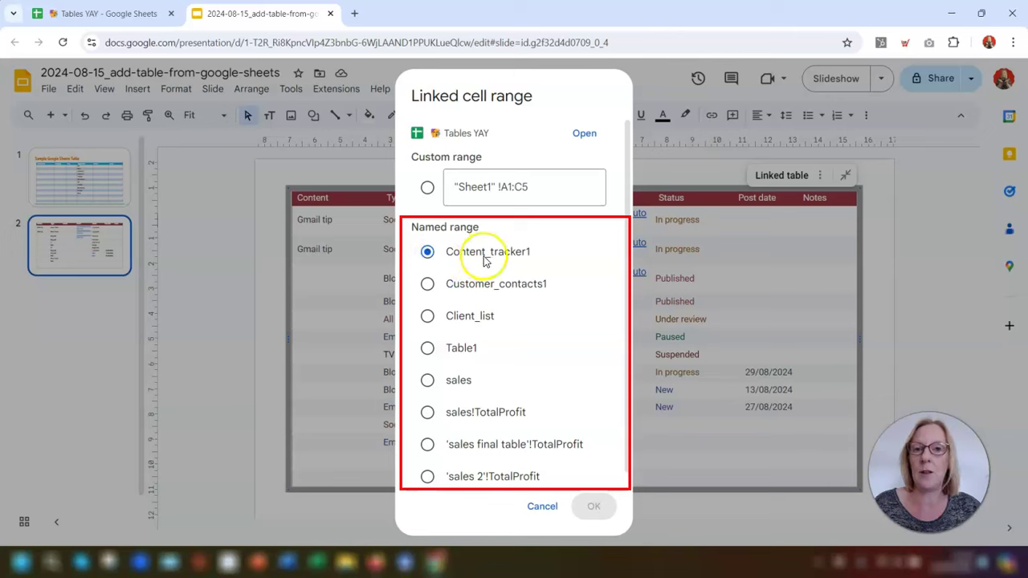
scroll(504, 299, "down", 1)
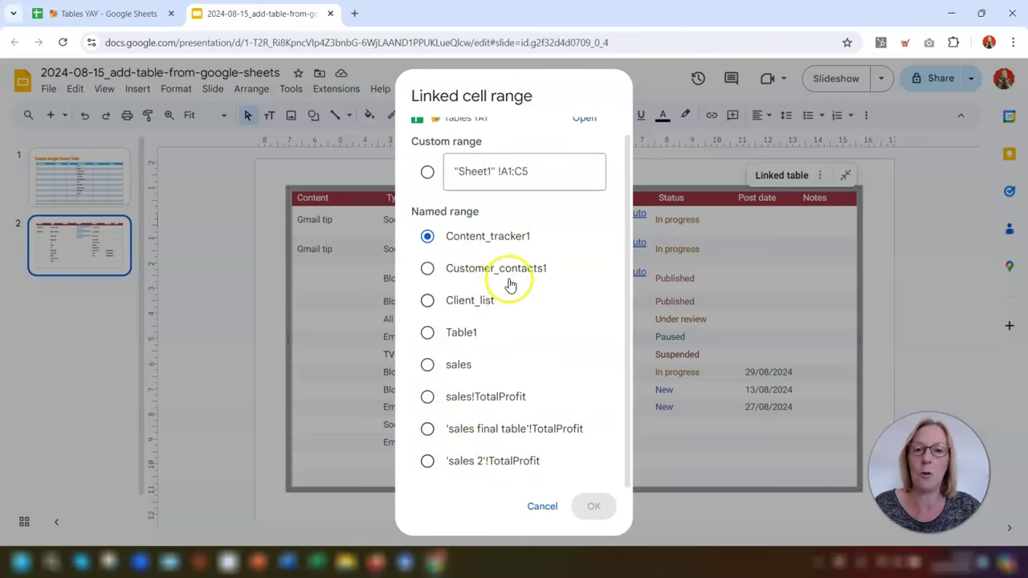
scroll(500, 275, "up", 1)
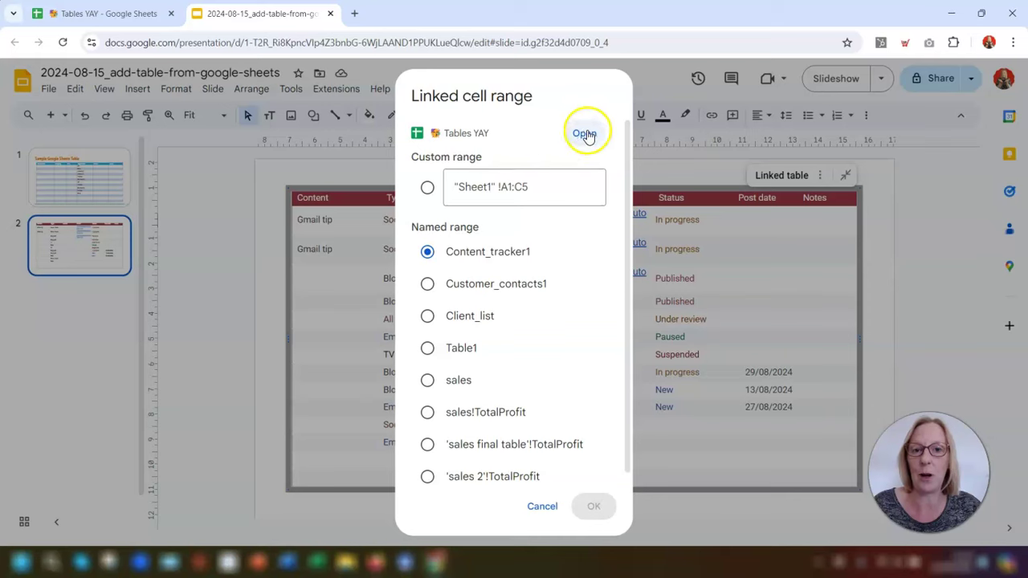
left_click(540, 506)
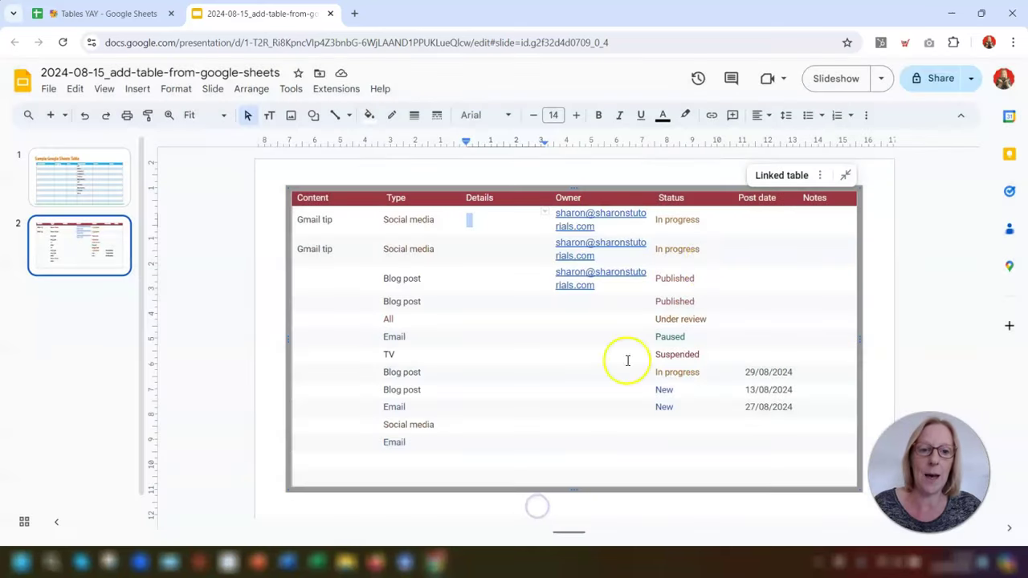
Step: Change the font of all table cells on slide 2 to Oswald
left_click(820, 175)
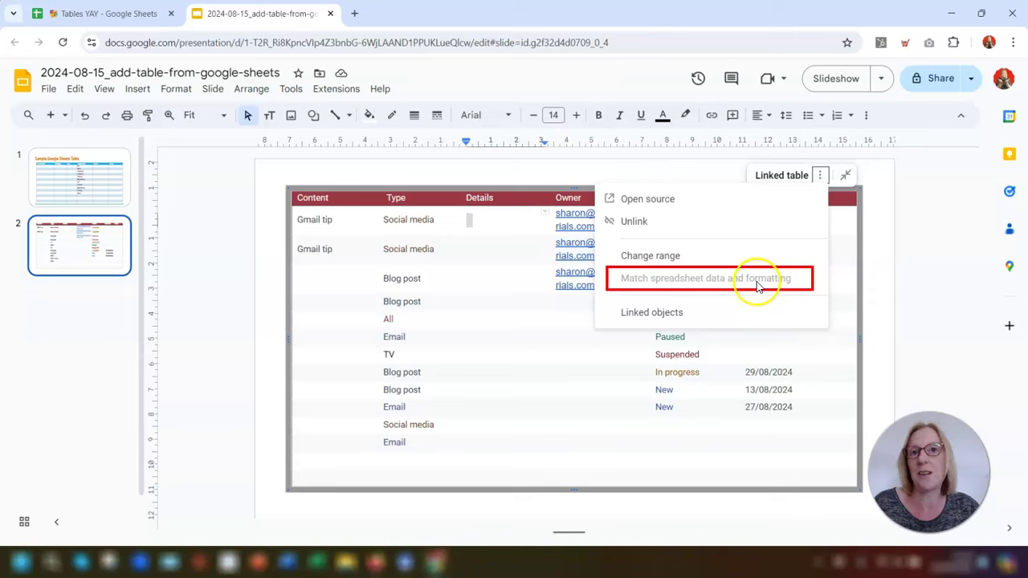
left_click(352, 253)
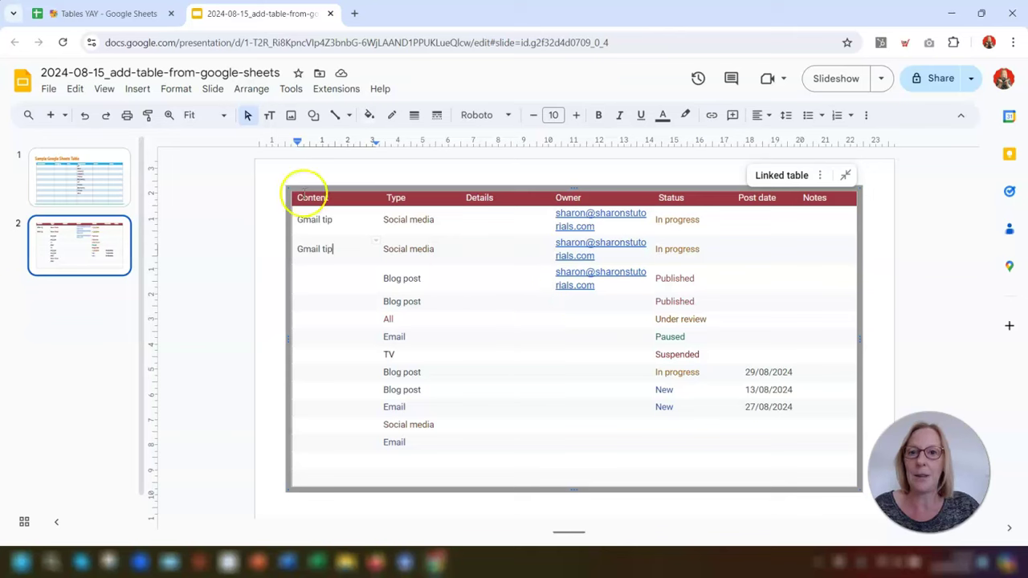
left_click_drag(301, 197, 818, 457)
left_click(511, 117)
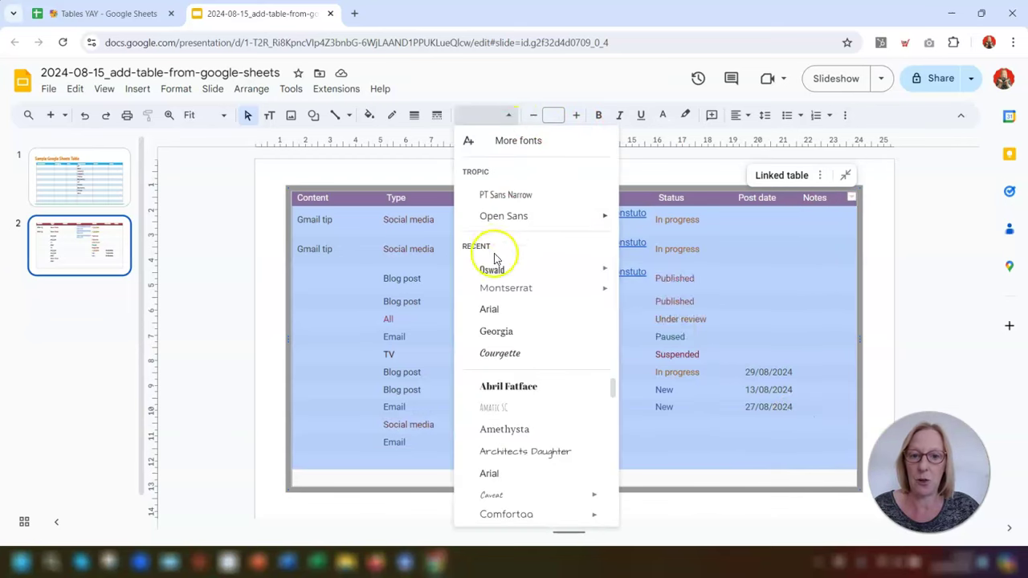
mouse_move(489, 269)
left_click(658, 318)
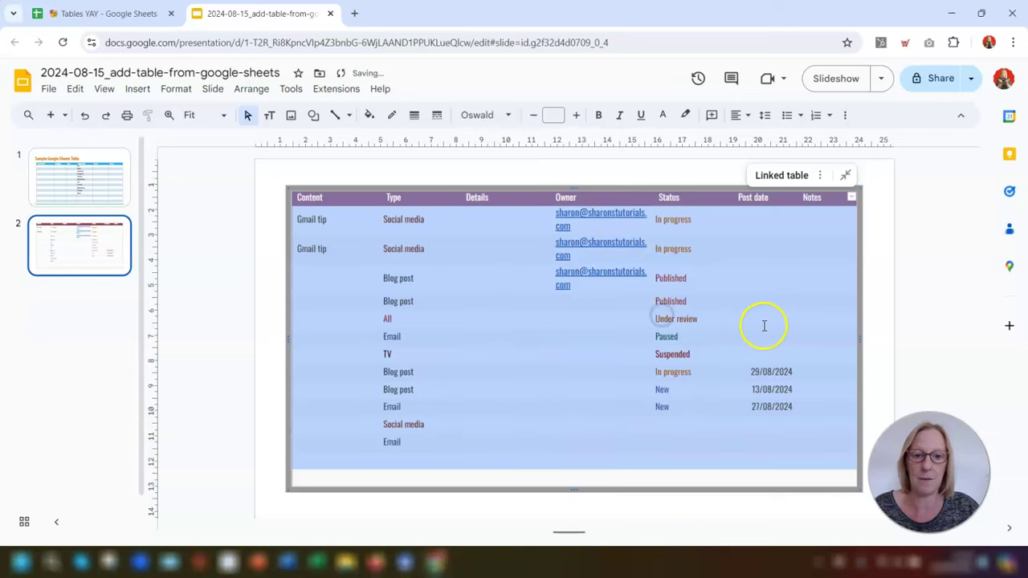
left_click(596, 173)
Step: Apply 'Match spreadsheet data and formatting' to the linked table
left_click(813, 200)
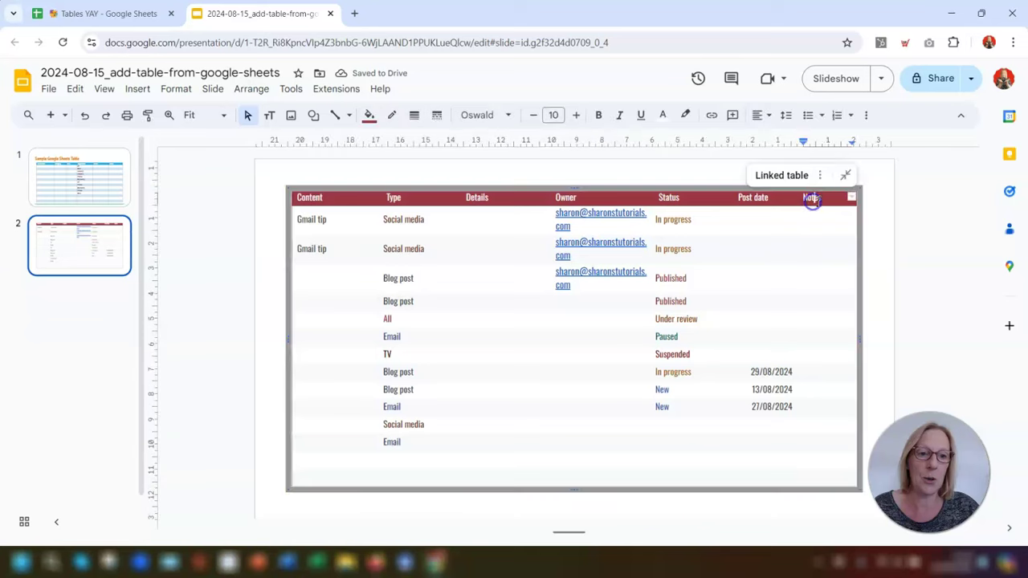
left_click(820, 175)
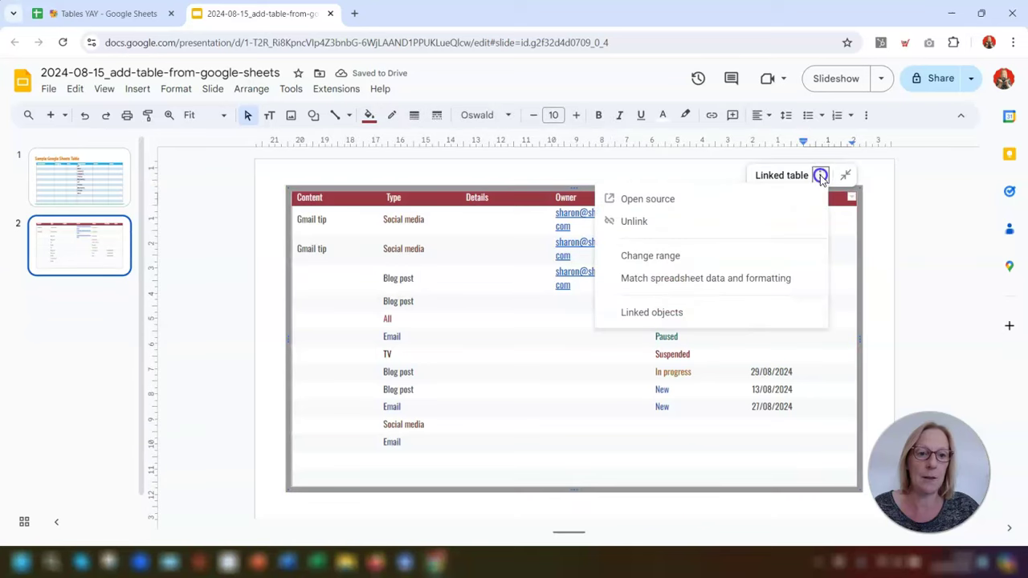
left_click(677, 281)
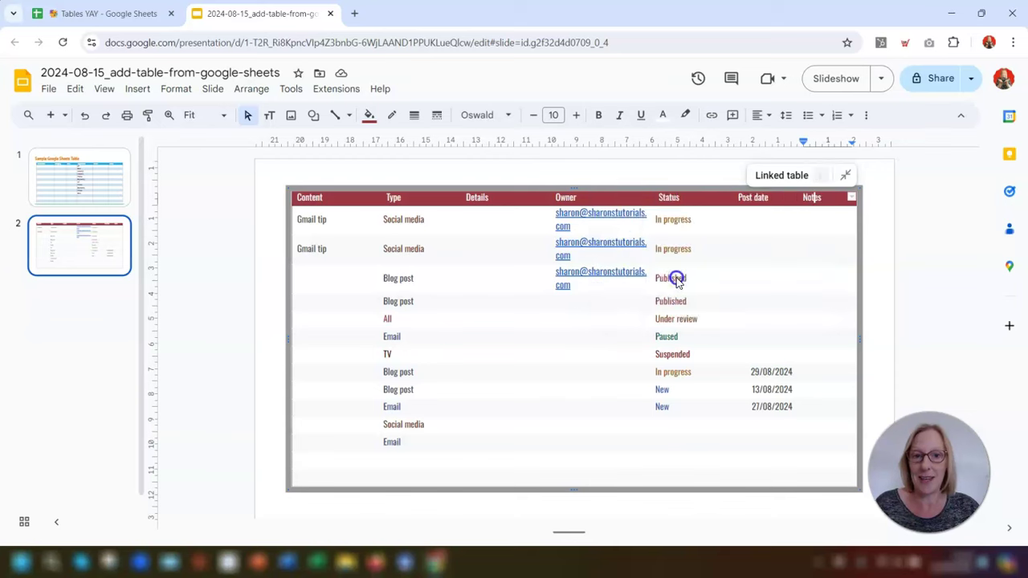
left_click(740, 264)
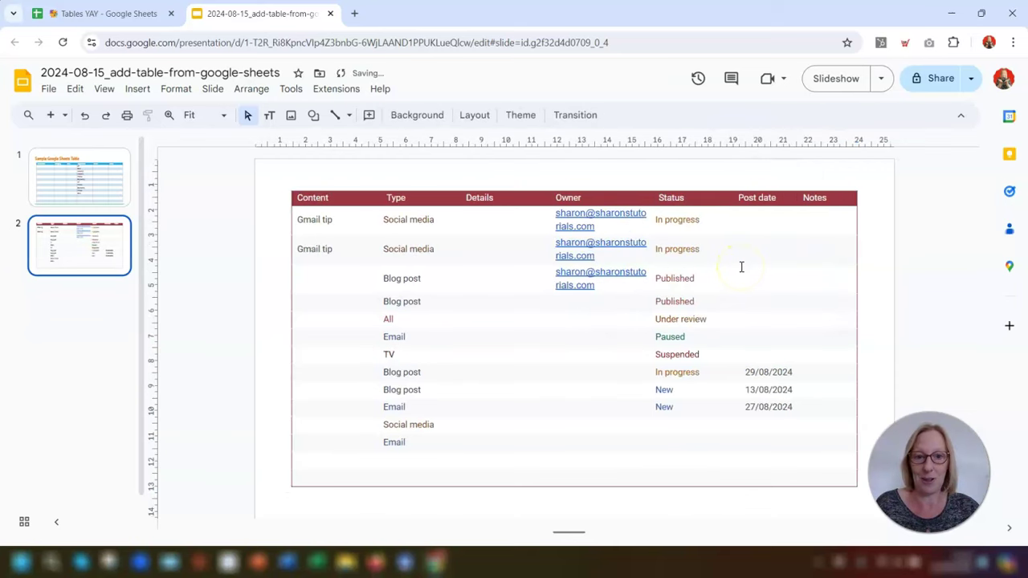
left_click(732, 266)
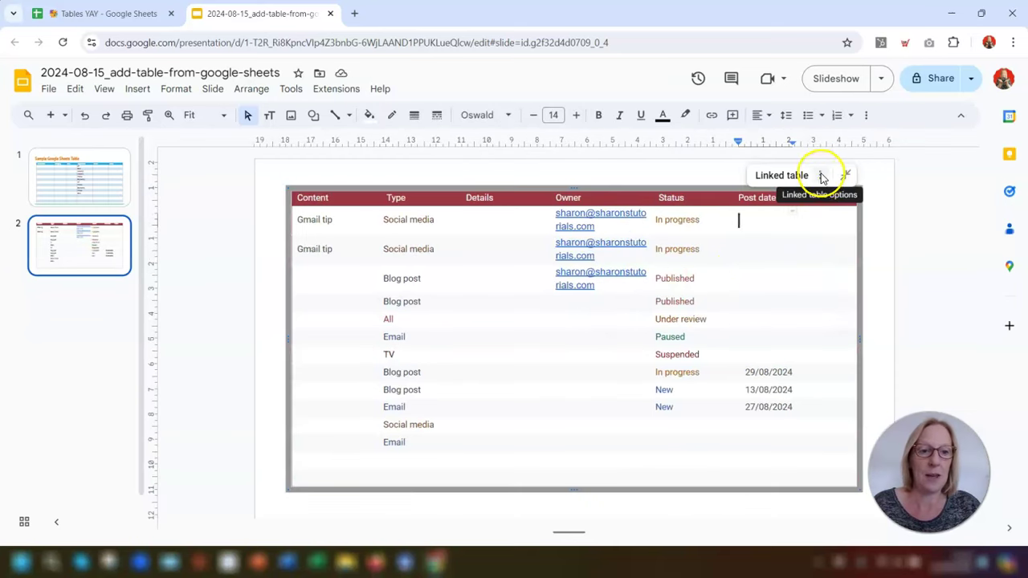
left_click(822, 175)
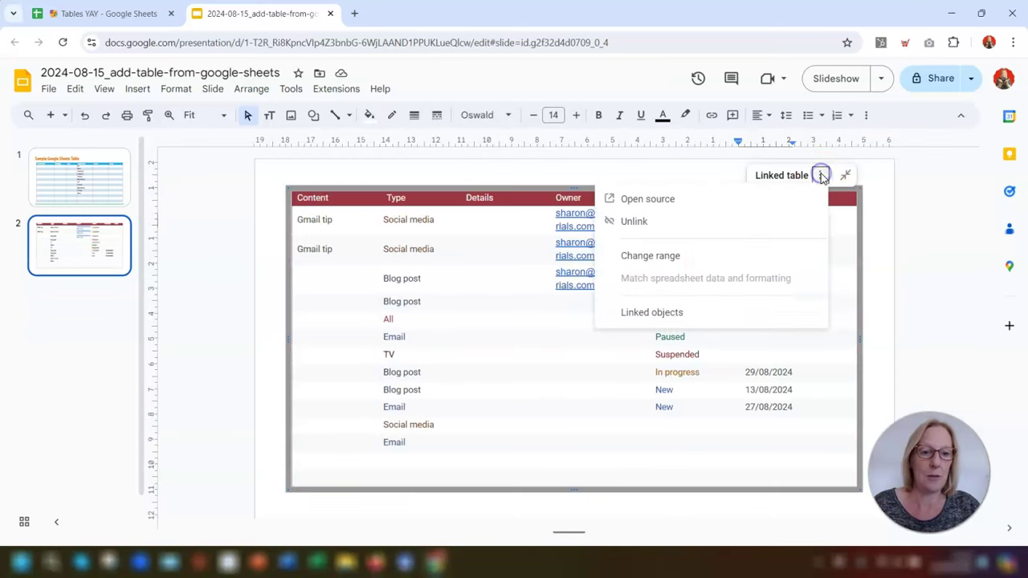
Step: Open Linked objects and jump between the Tables YAY tables on slides 1 and 2
left_click(661, 315)
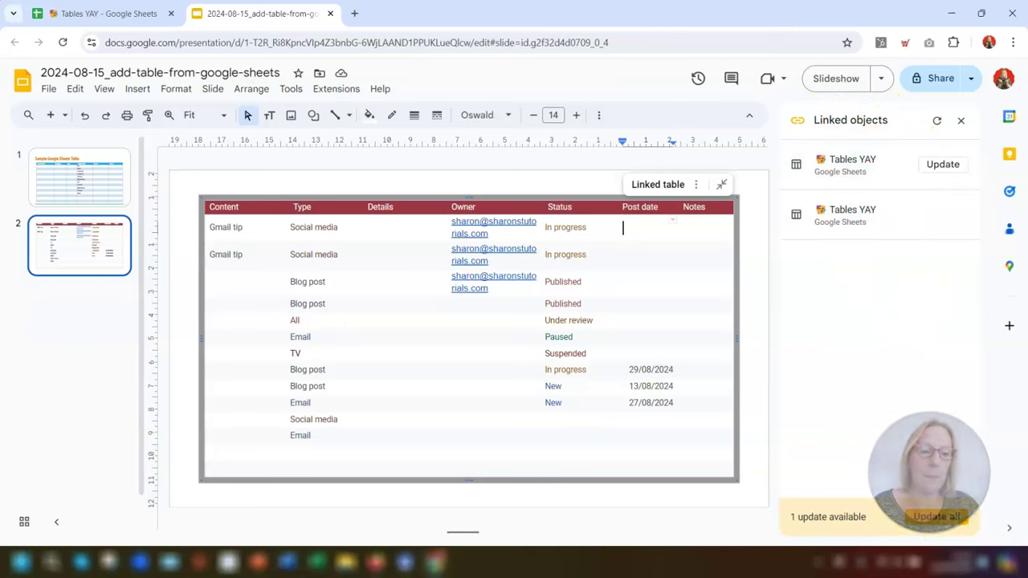
left_click(838, 163)
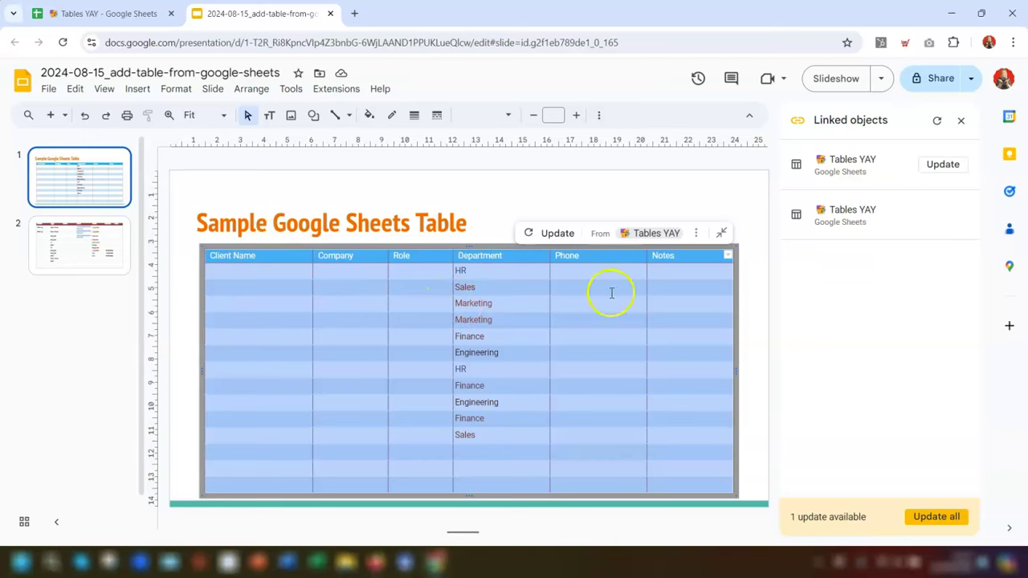
left_click(839, 222)
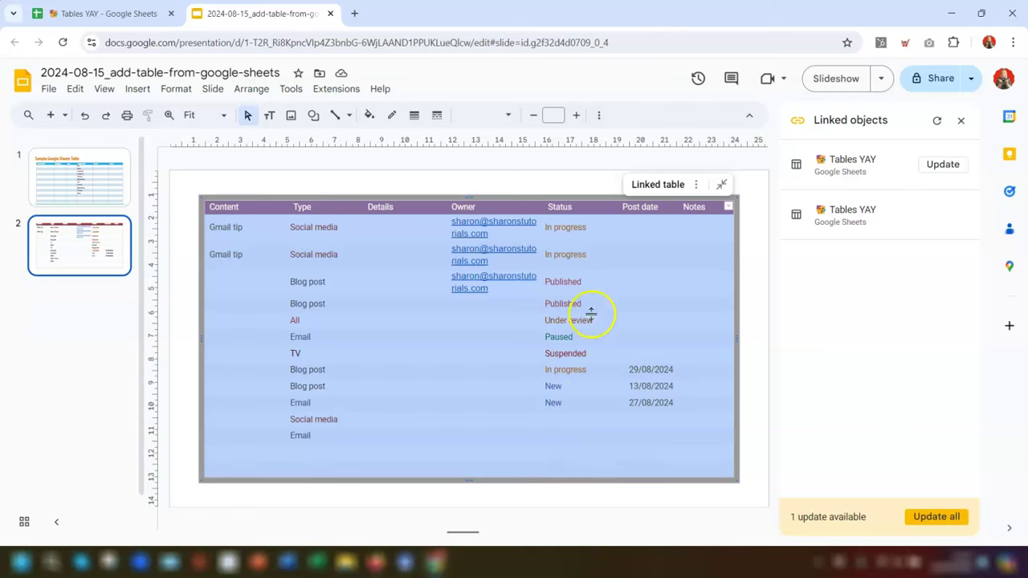
left_click(858, 165)
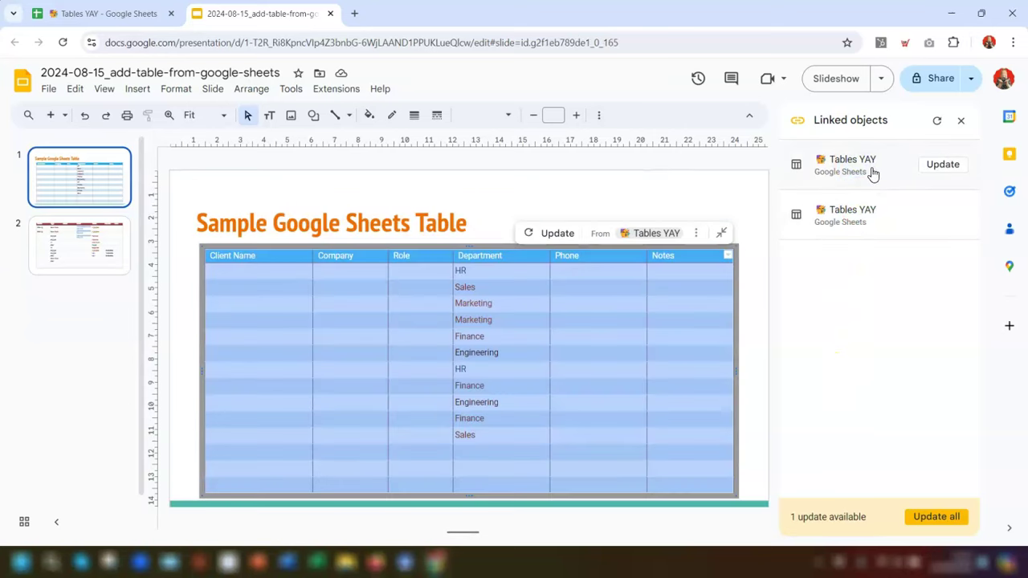
left_click(835, 222)
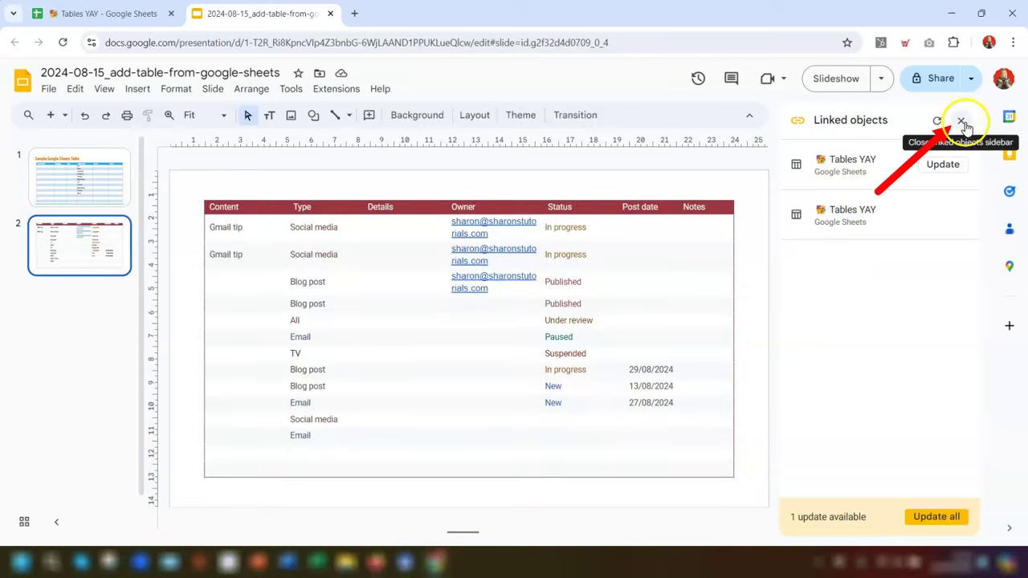
Step: Close and reopen the Linked objects list via Tools, then go to the Tables YAY spreadsheet
left_click(961, 121)
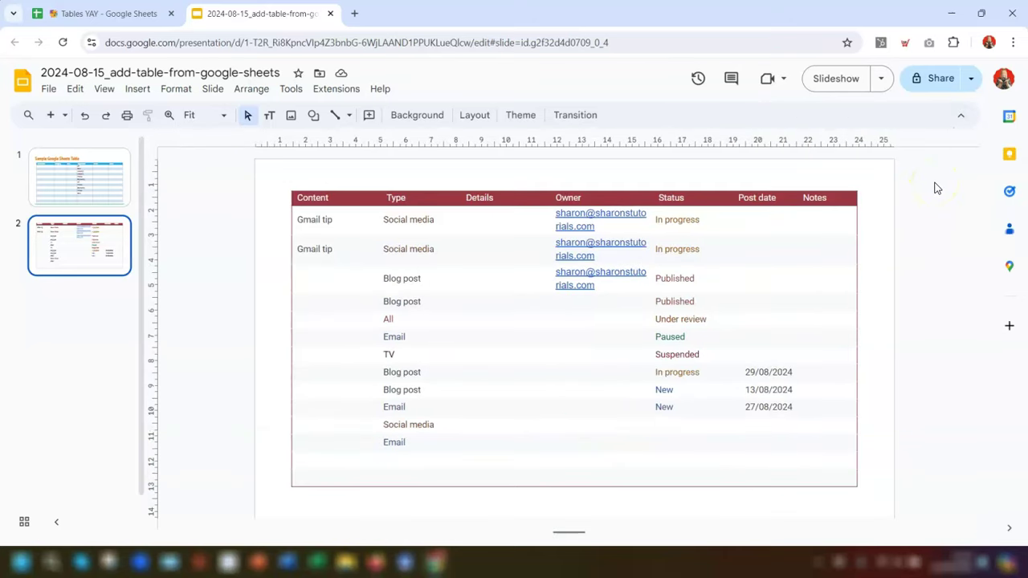
left_click(291, 91)
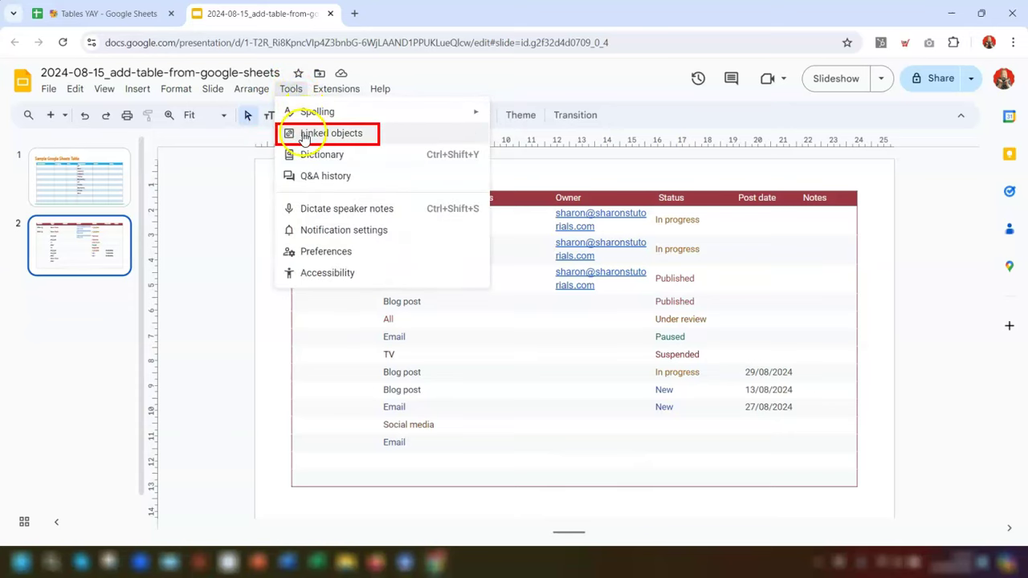
left_click(305, 135)
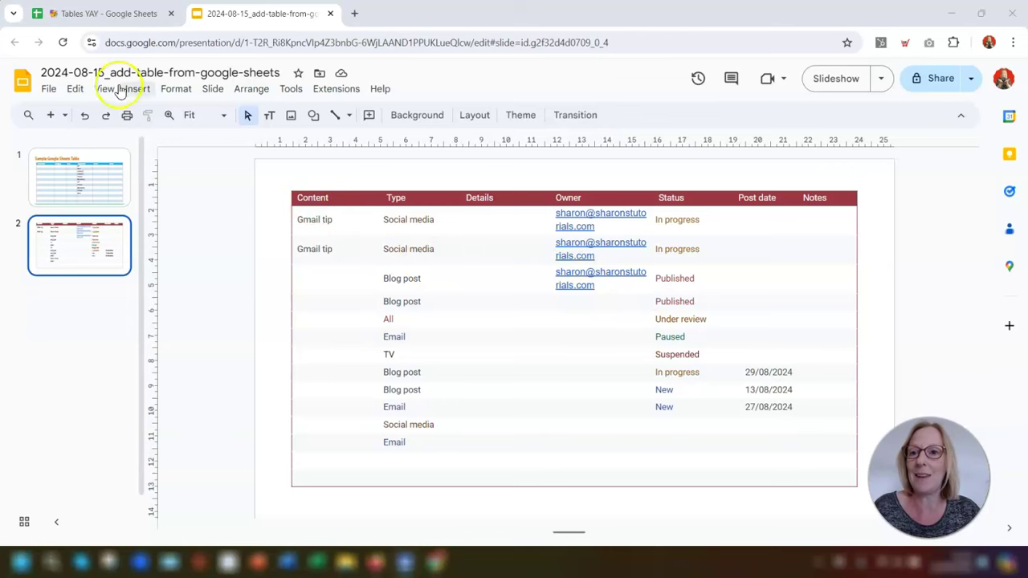
left_click(93, 16)
left_click(218, 223)
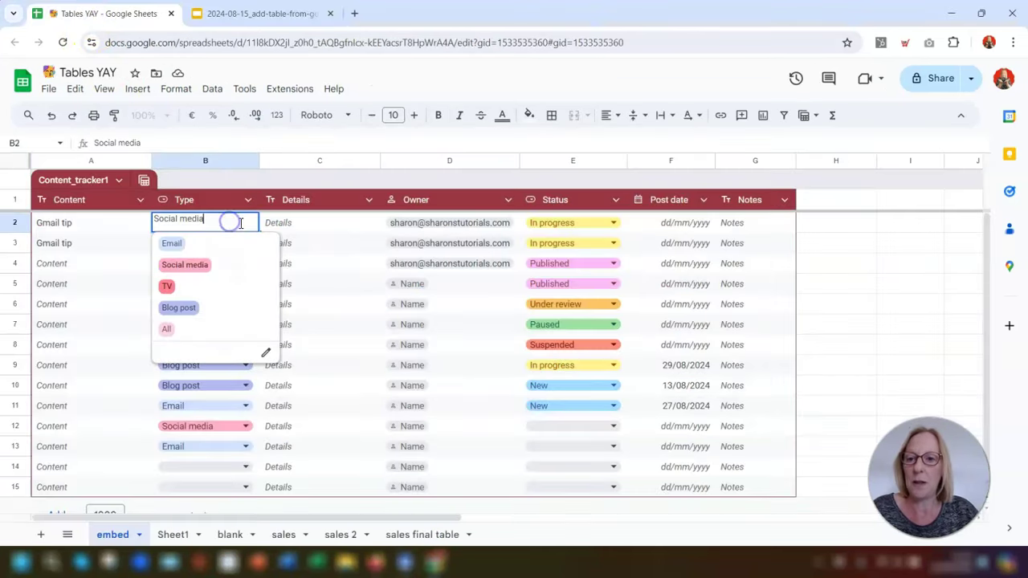
Step: Set B2 to Blog post, B3 to Email, E2 to New, E3 to Published, then return to Slides
left_click(178, 307)
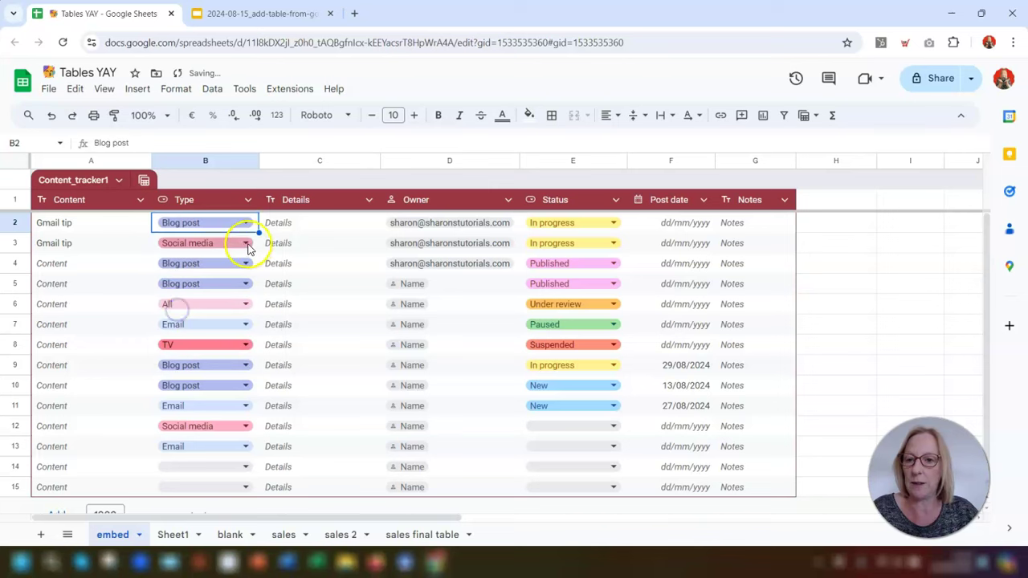
left_click(245, 241)
left_click(209, 264)
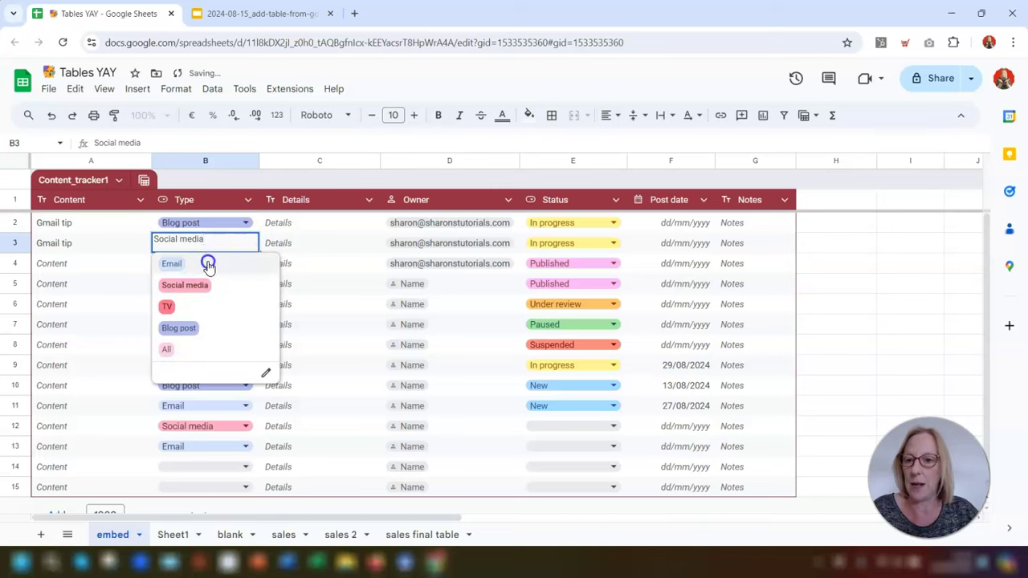
left_click(599, 222)
left_click(555, 271)
left_click(596, 243)
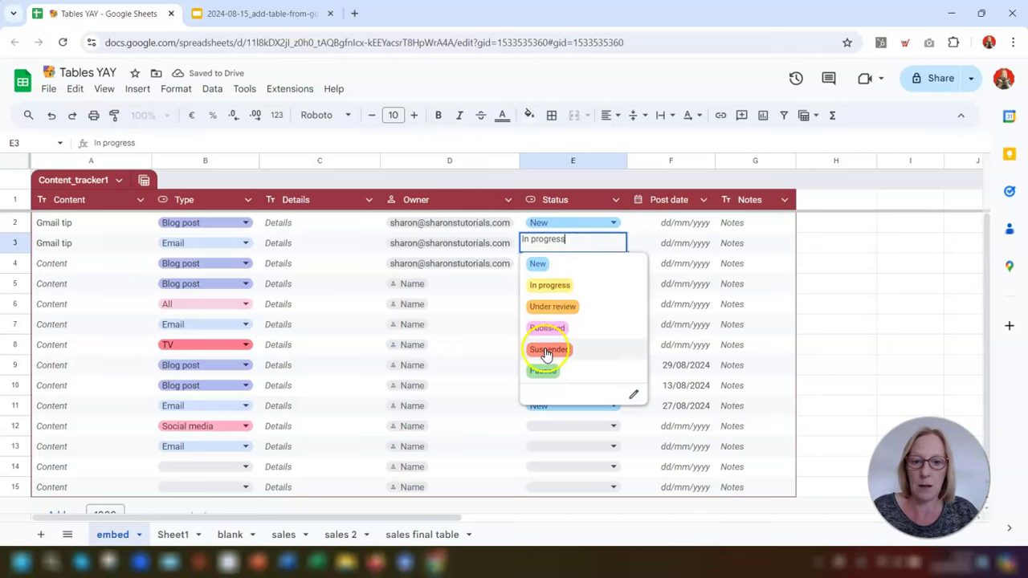
left_click(547, 327)
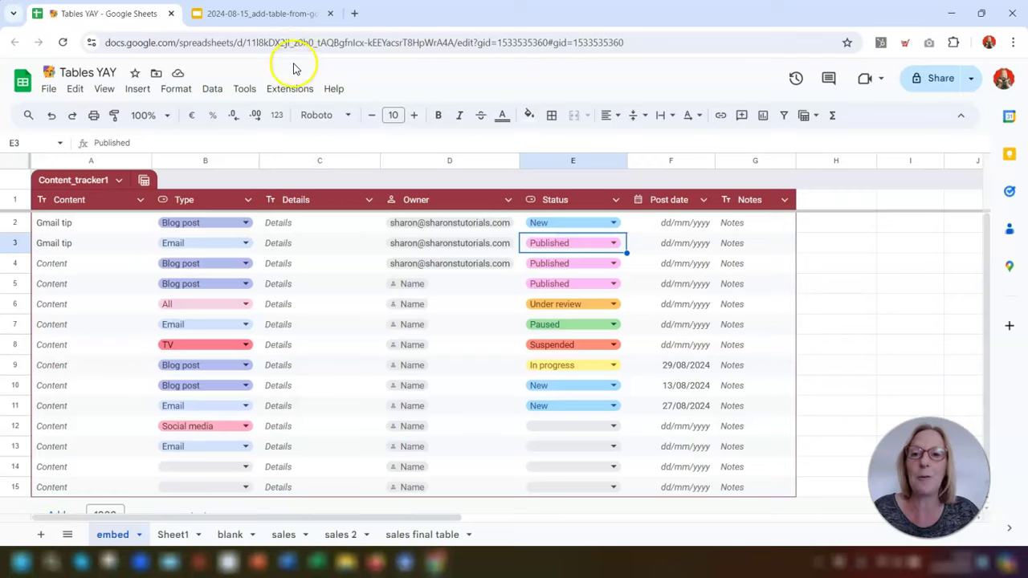
left_click(276, 16)
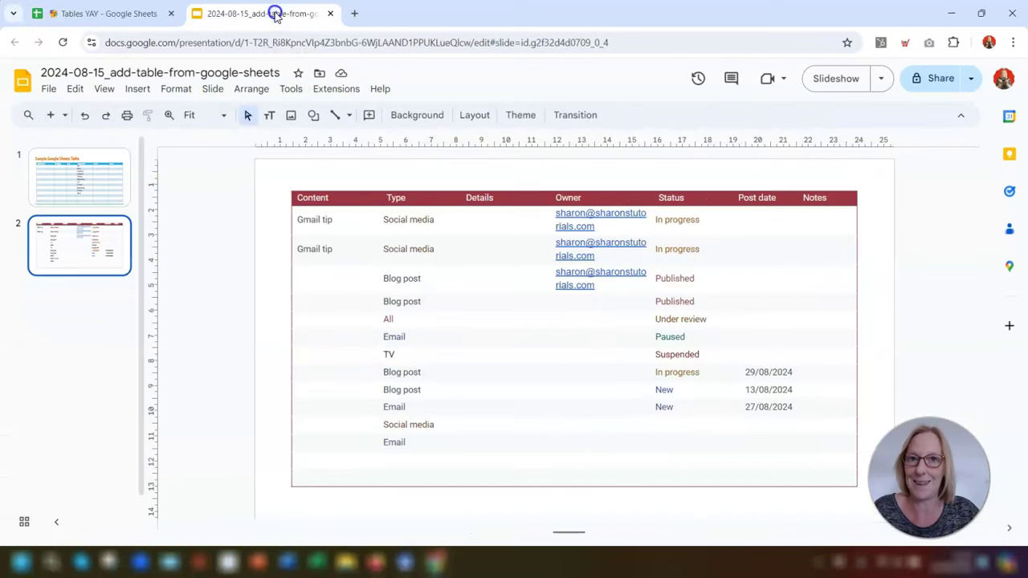
Step: Select the linked table and open Tools > Linked objects, showing 2 updates available
left_click(456, 224)
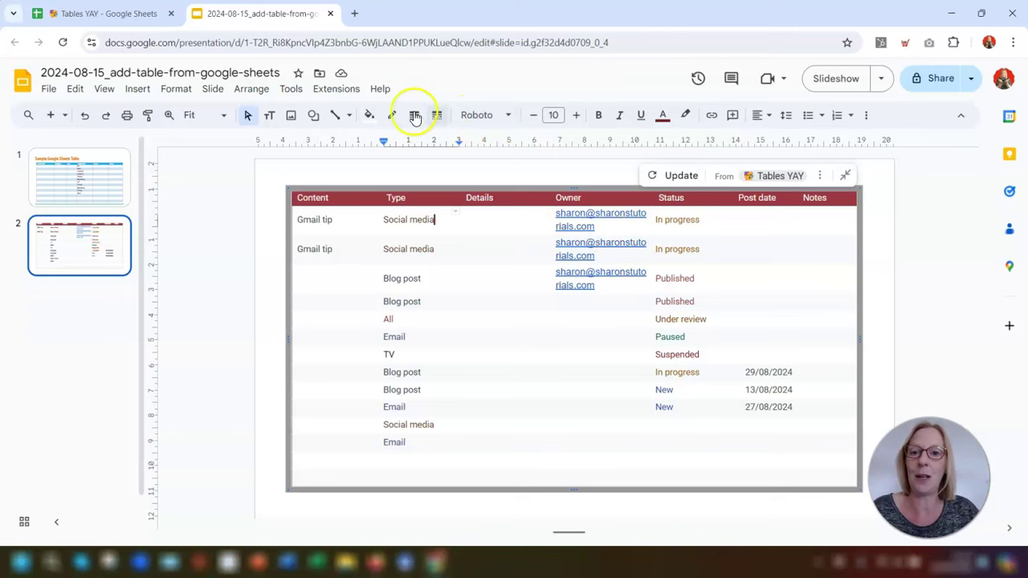
left_click(292, 89)
left_click(326, 134)
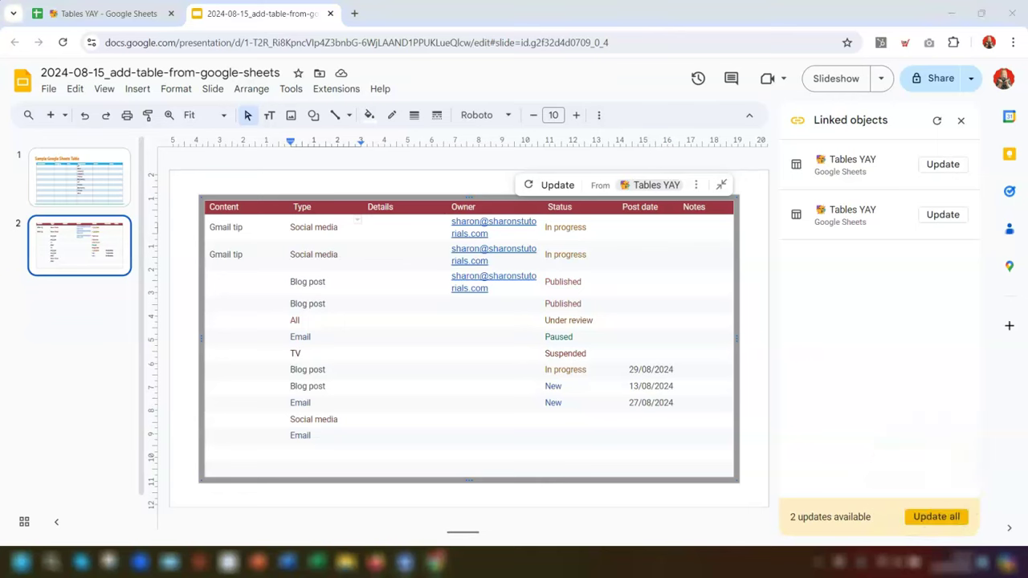
Step: Update the first Tables YAY link, then update all links, and select slide 2's table
left_click(943, 170)
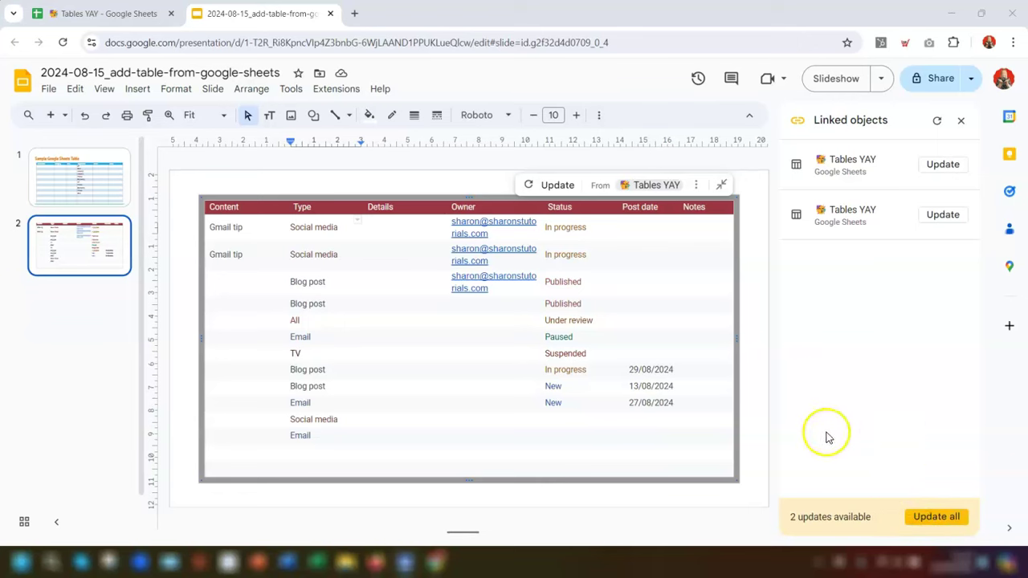
left_click(934, 519)
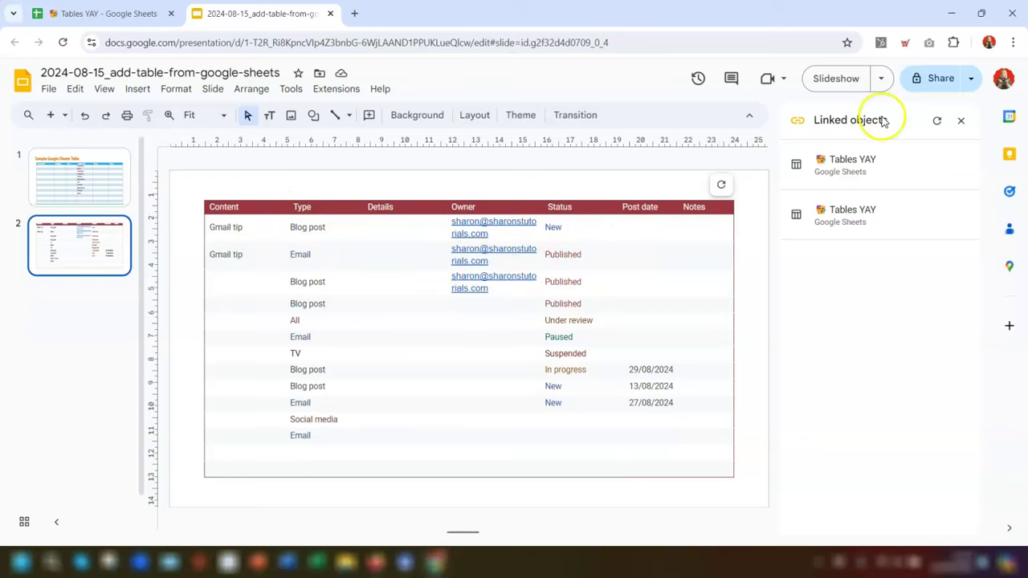
left_click(961, 120)
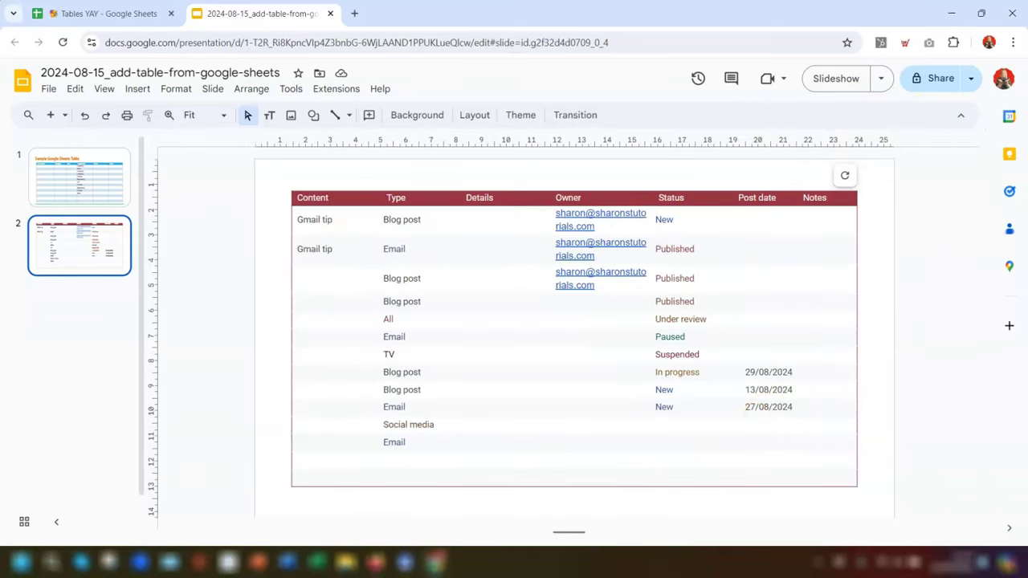
left_click(623, 271)
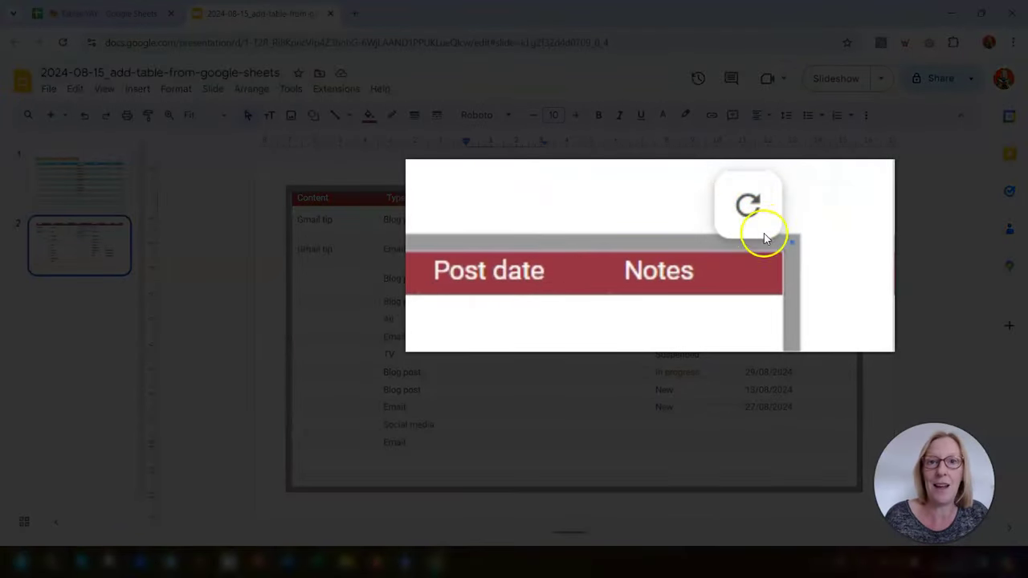
Step: Insert a blank slide 3 after slide 2 with Ctrl+M, then switch to Tables YAY
left_click(735, 209)
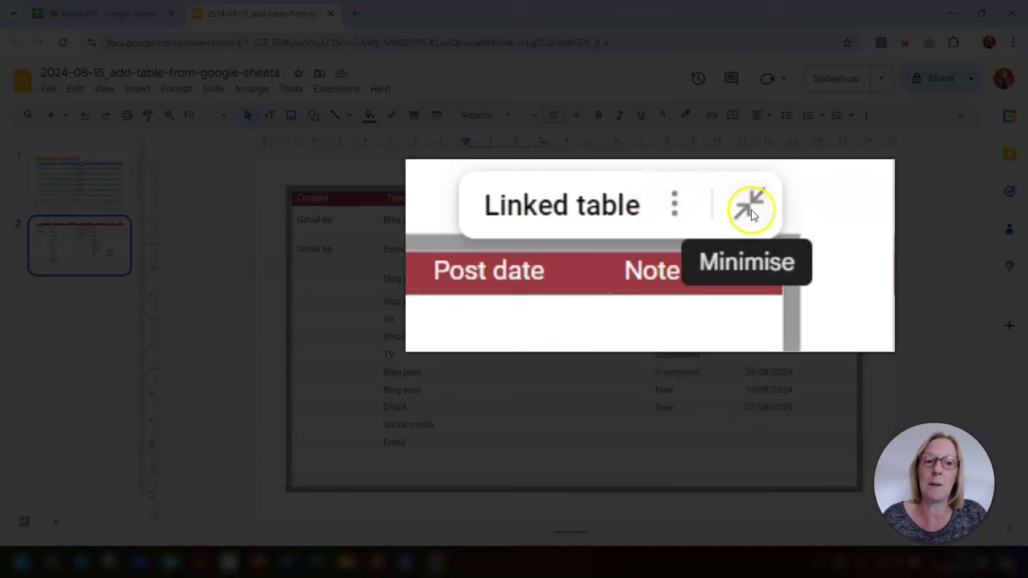
left_click(746, 209)
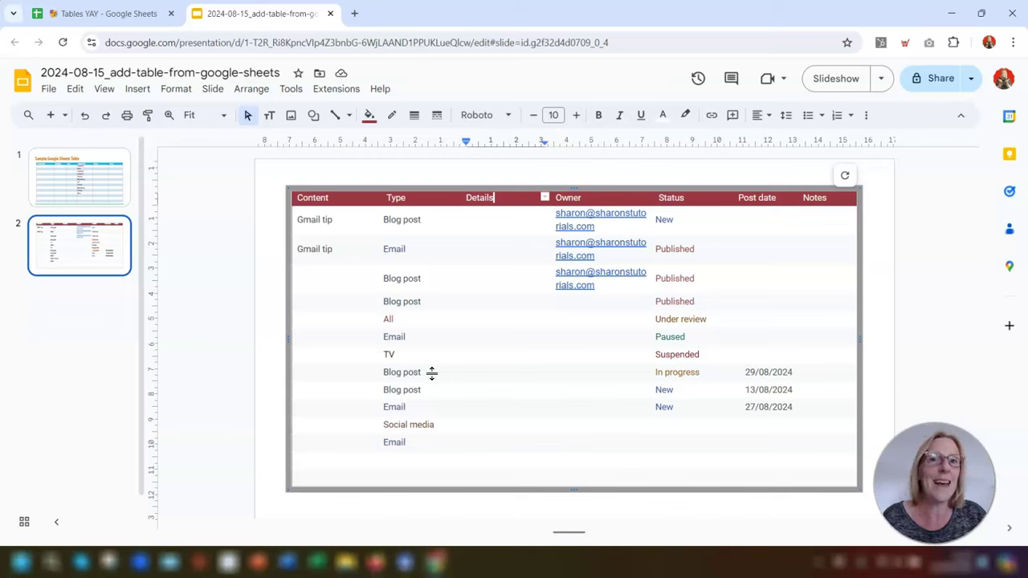
left_click(103, 300)
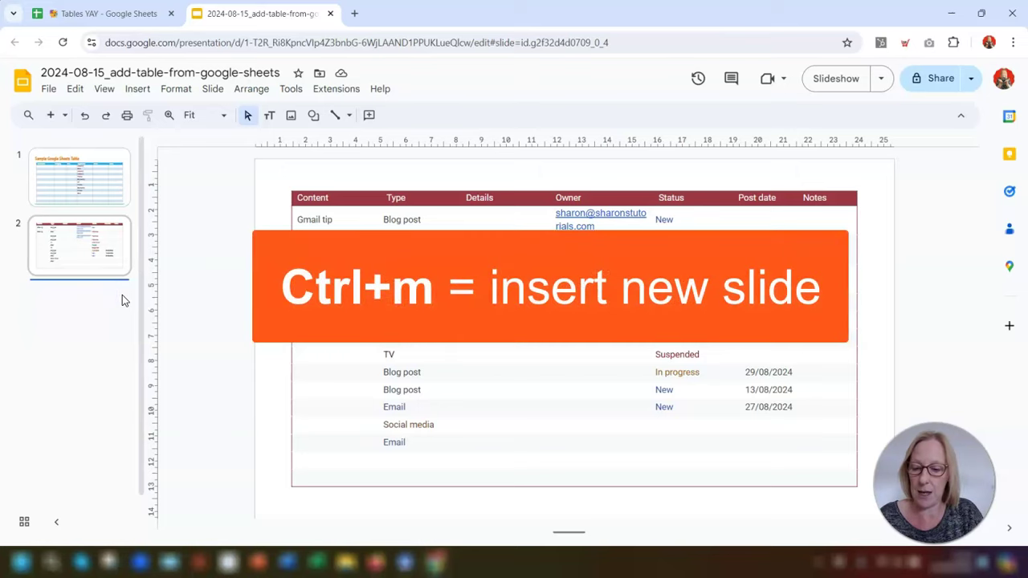
key("ctrl+m")
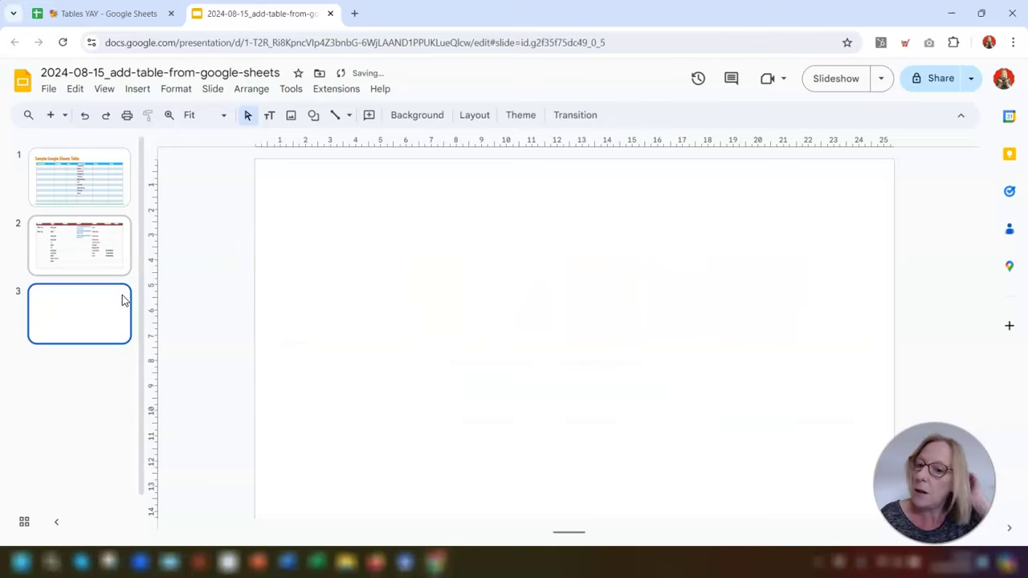
left_click(108, 14)
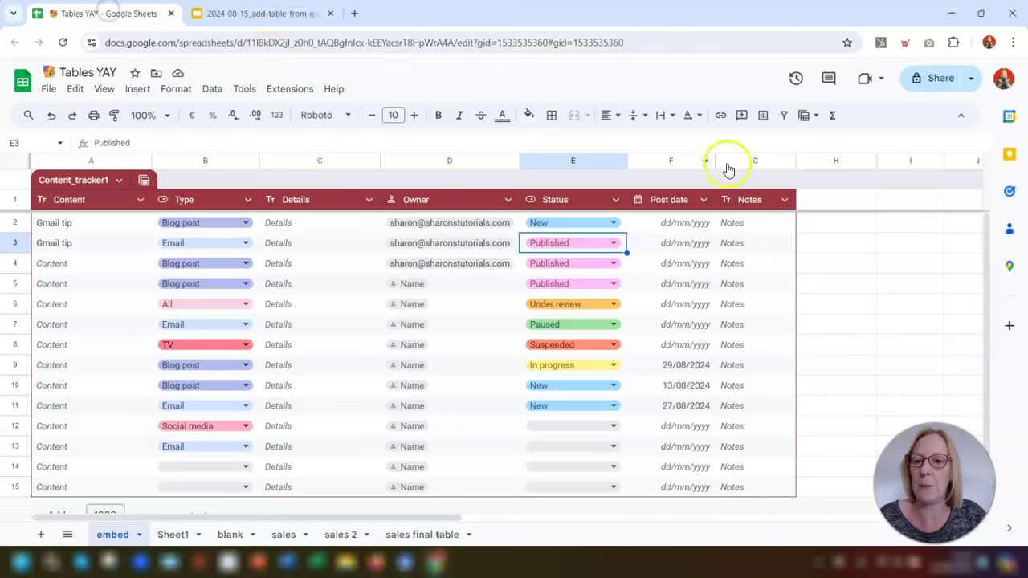
Step: Select the whole Content_tracker1 table (A1:G15) in Sheets, then return to blank slide 3 in Slides
left_click(119, 196)
left_click(125, 195)
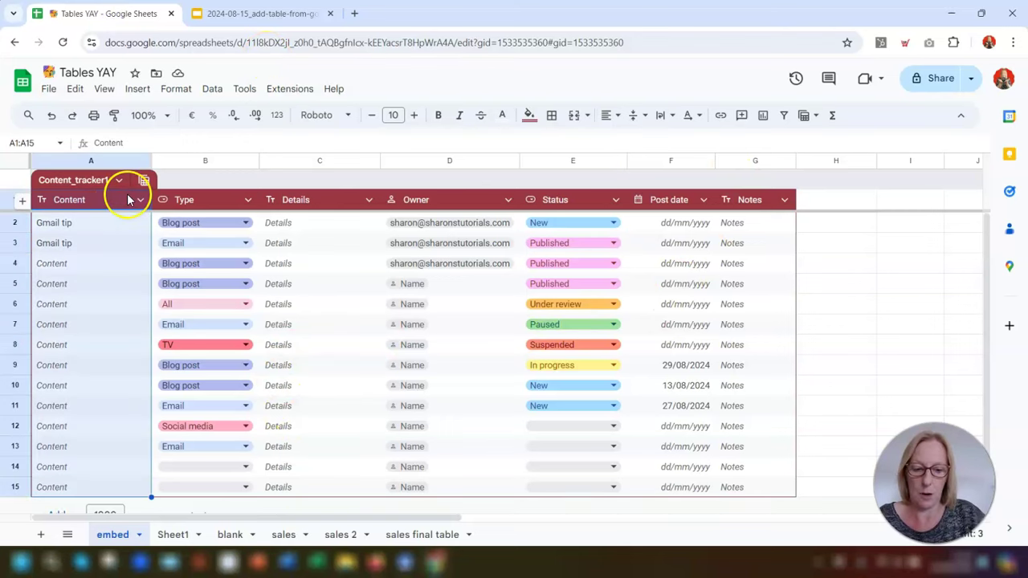
key("ctrl+a")
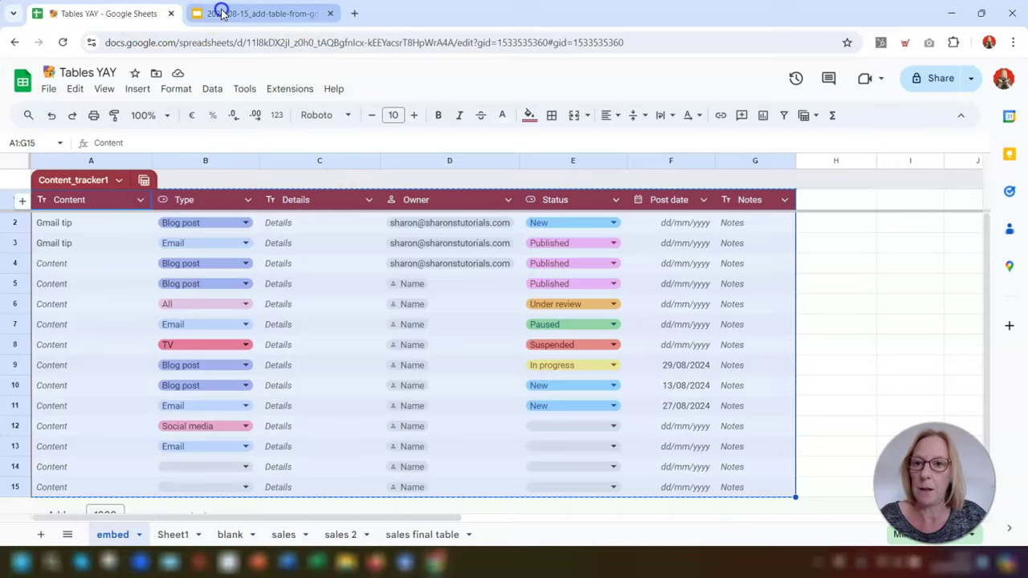
left_click(257, 13)
left_click(79, 314)
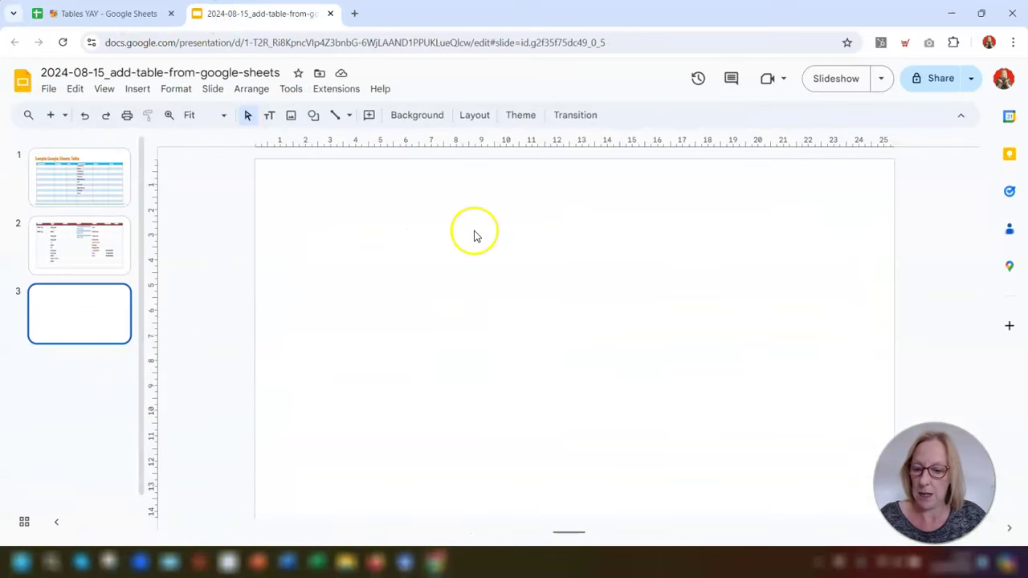
Step: Paste the copied table onto slide 3 with the Paste unlinked option
key("ctrl+v")
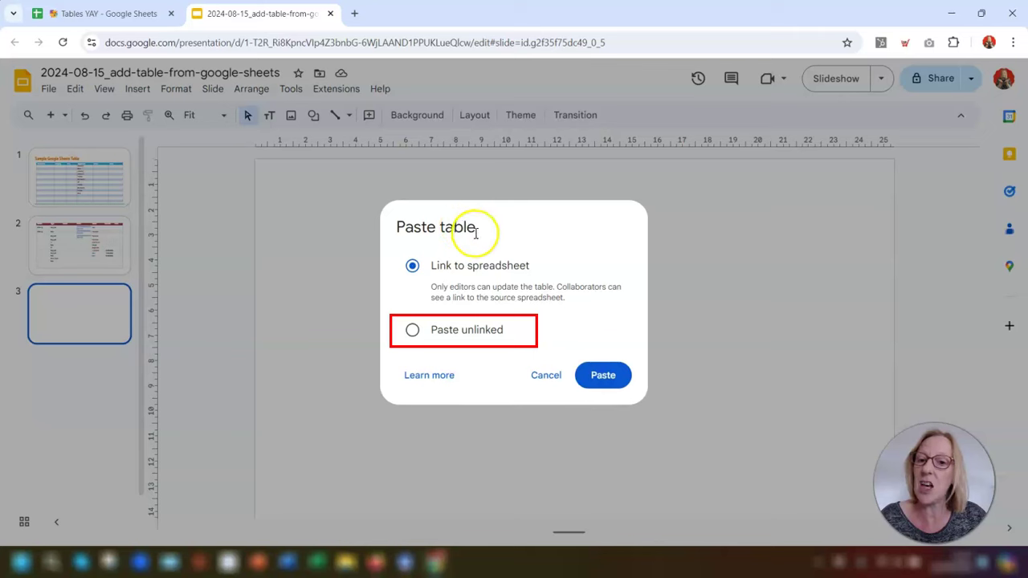
left_click(454, 338)
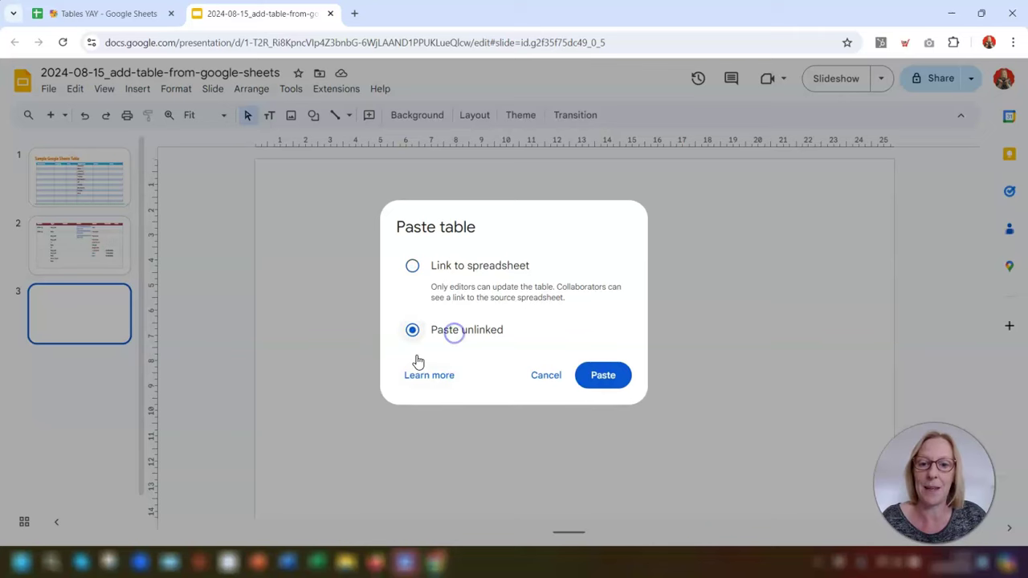
left_click(604, 376)
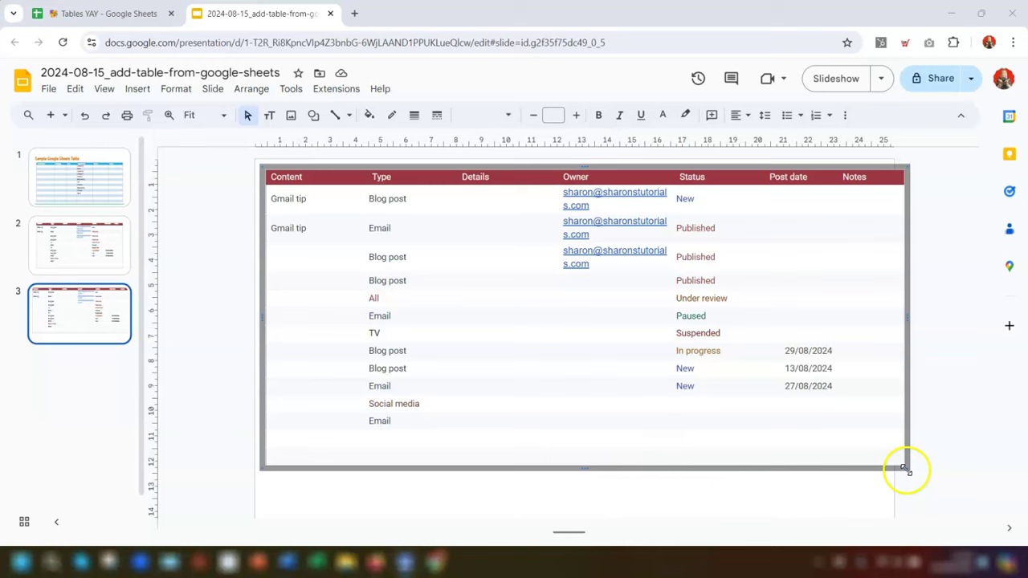
Step: Narrow the unlinked table, shift it down and right, then edit and clear cells to test it
left_click_drag(910, 470, 841, 413)
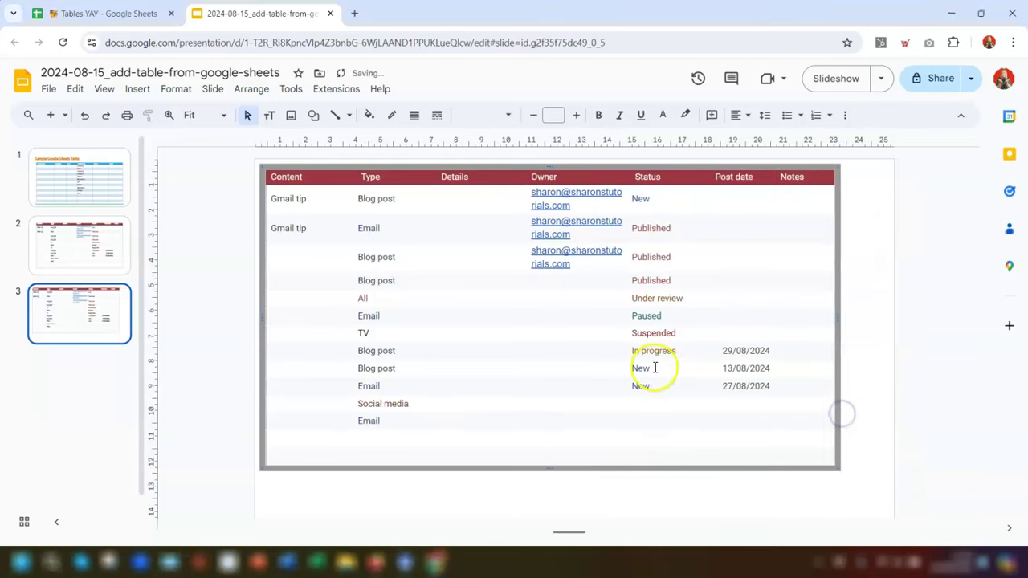
left_click_drag(504, 166, 527, 189)
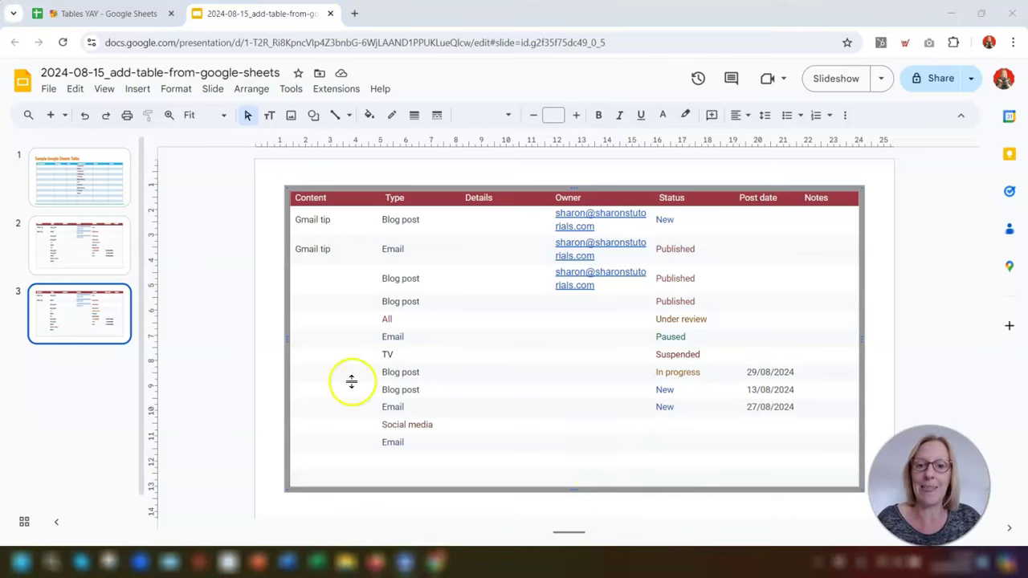
left_click(444, 209)
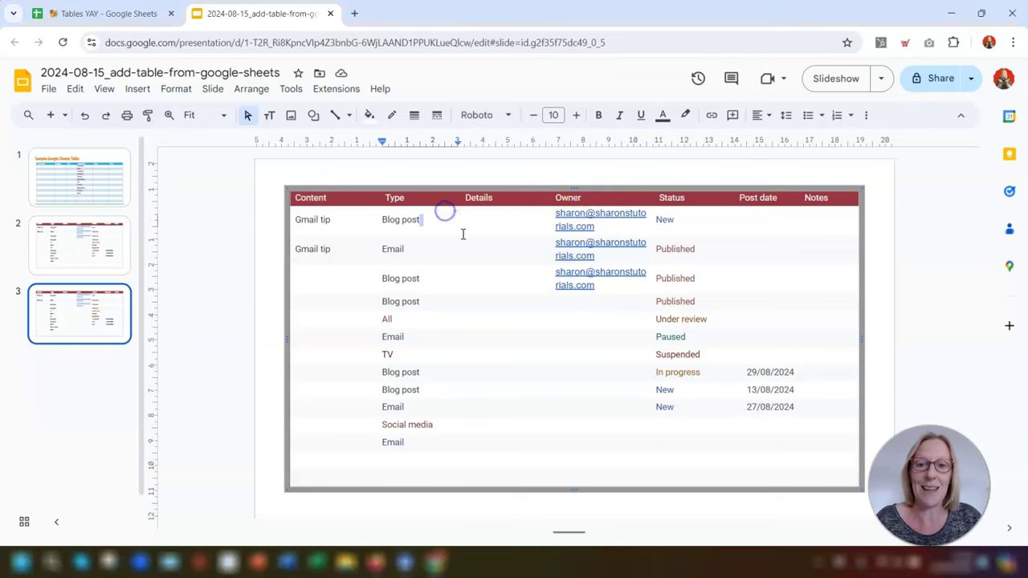
left_click_drag(407, 252, 720, 369)
left_click(751, 316)
left_click(746, 200)
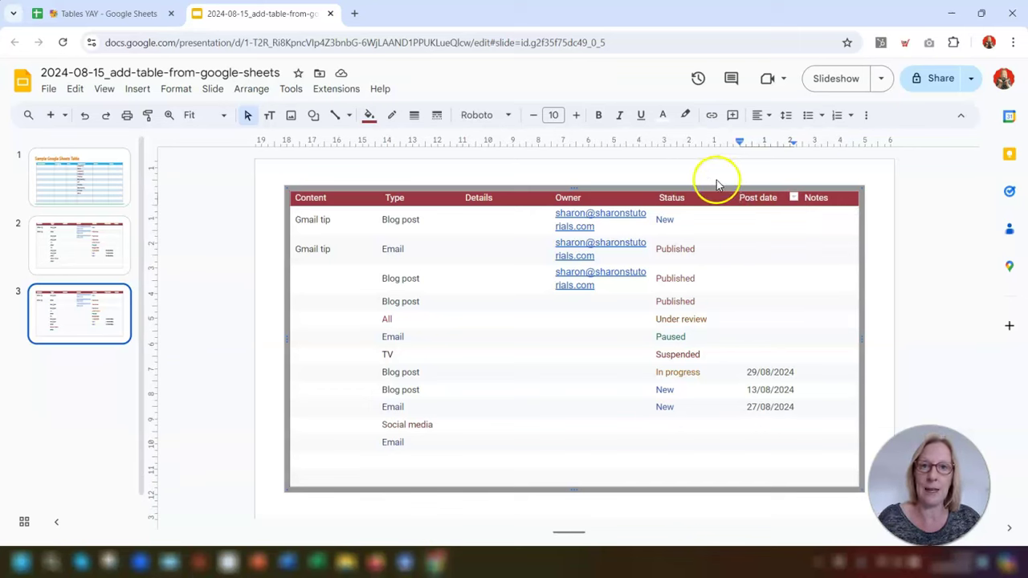
left_click(749, 237)
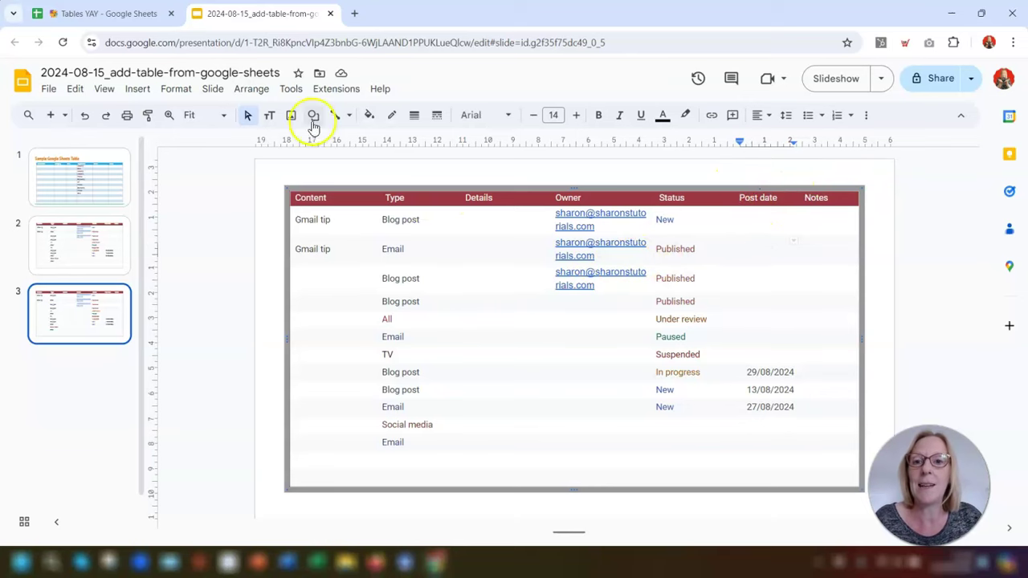
left_click(297, 88)
Step: In the Linked objects list, jump to the linked Tables YAY tables on slides 1 and 2
left_click(310, 133)
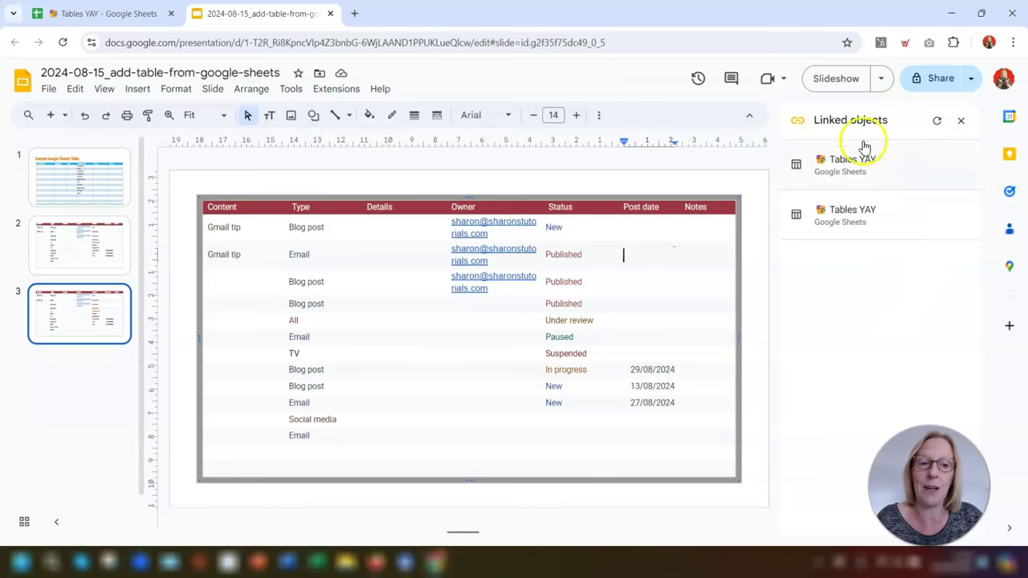
left_click(836, 172)
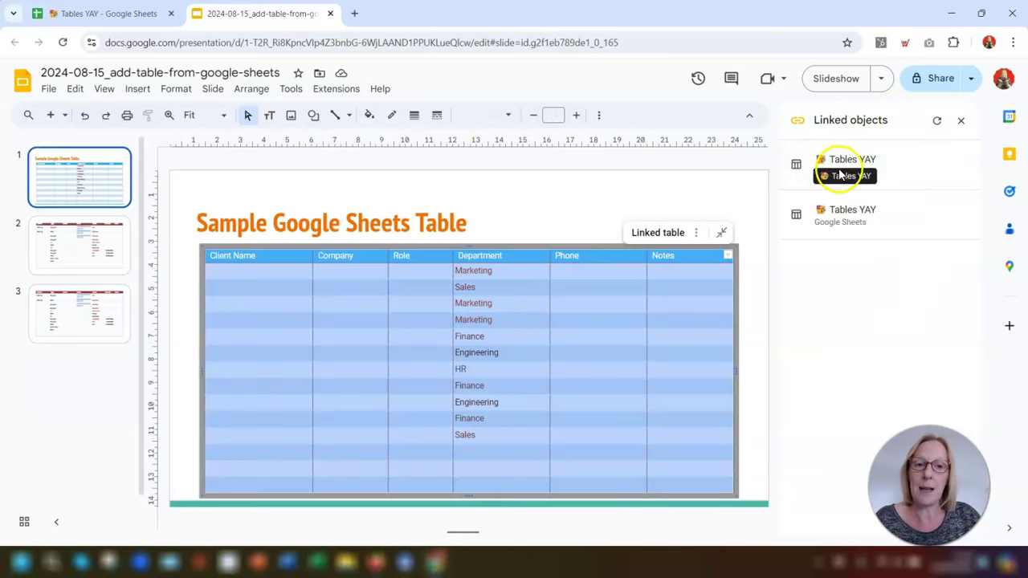
left_click(864, 223)
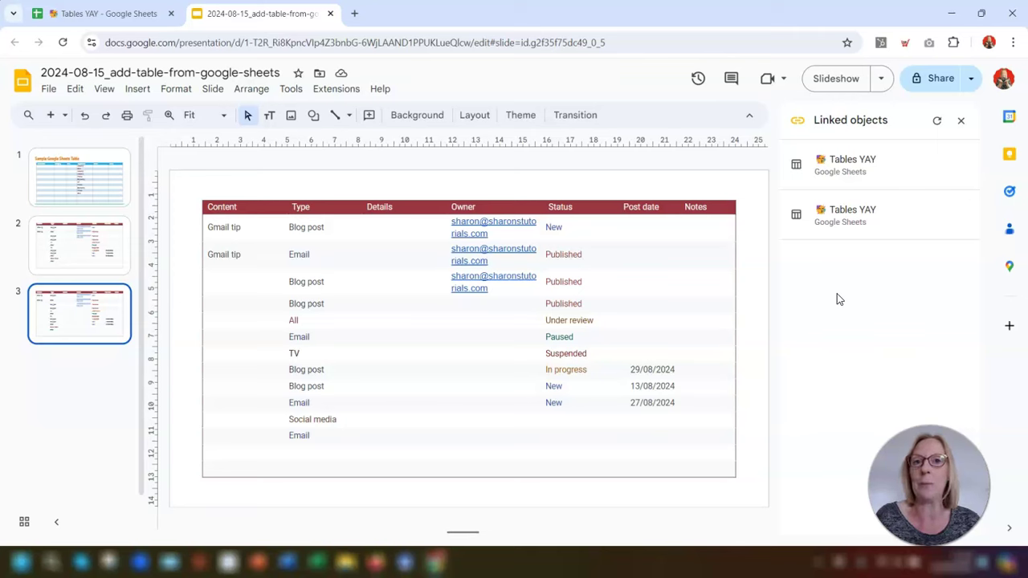
left_click(837, 299)
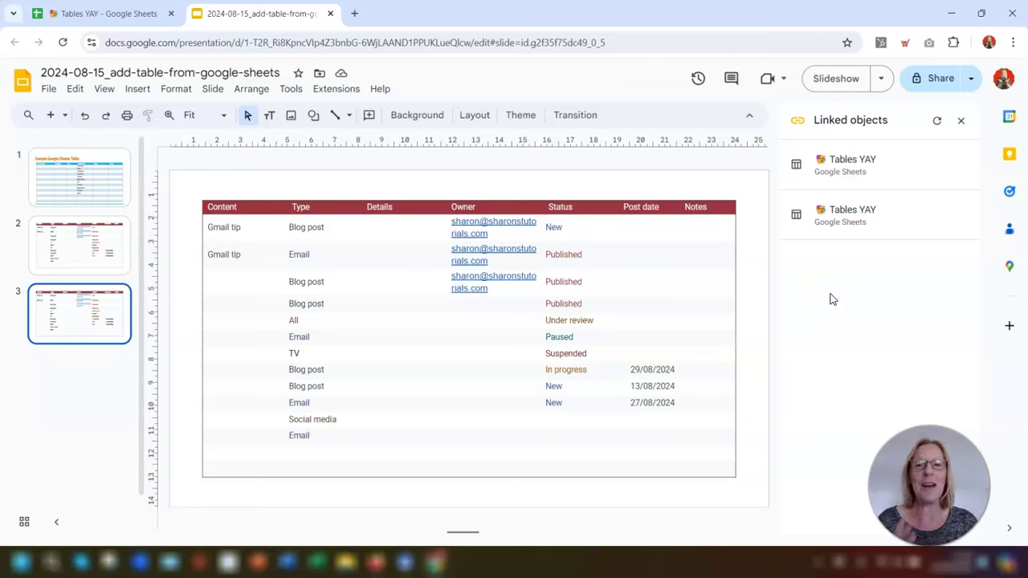